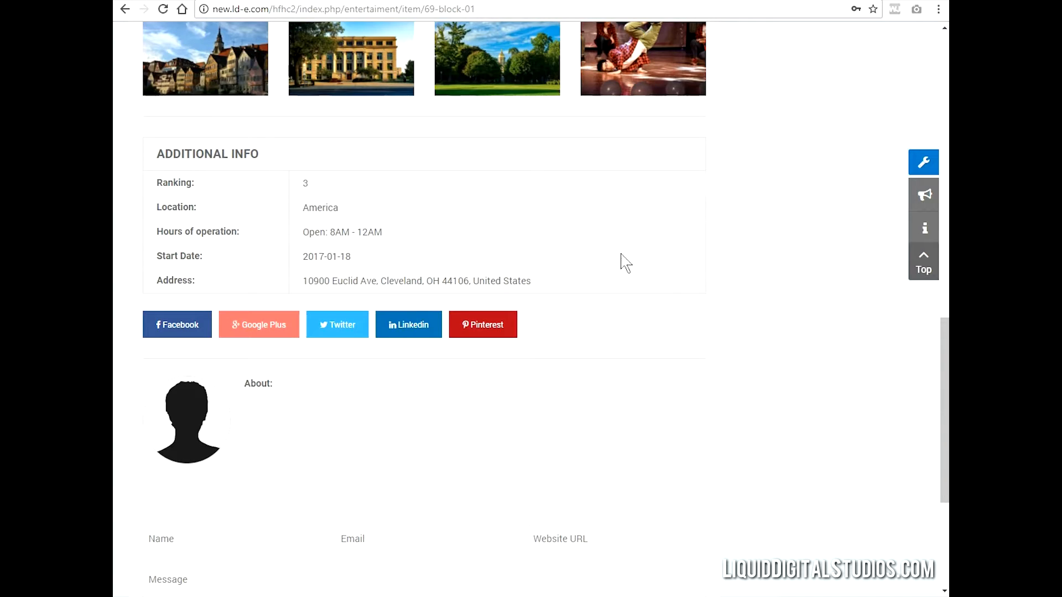
# - View the live website's home page and try its About Us menu link
pyautogui.scroll(15, 659, 280)
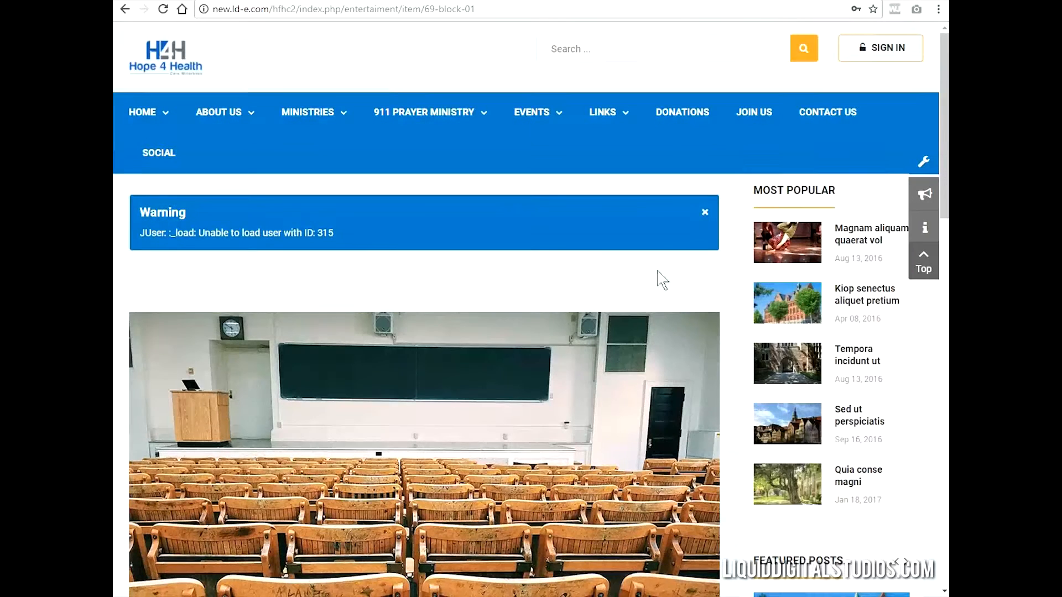
pyautogui.moveTo(153, 115)
pyautogui.click(133, 119)
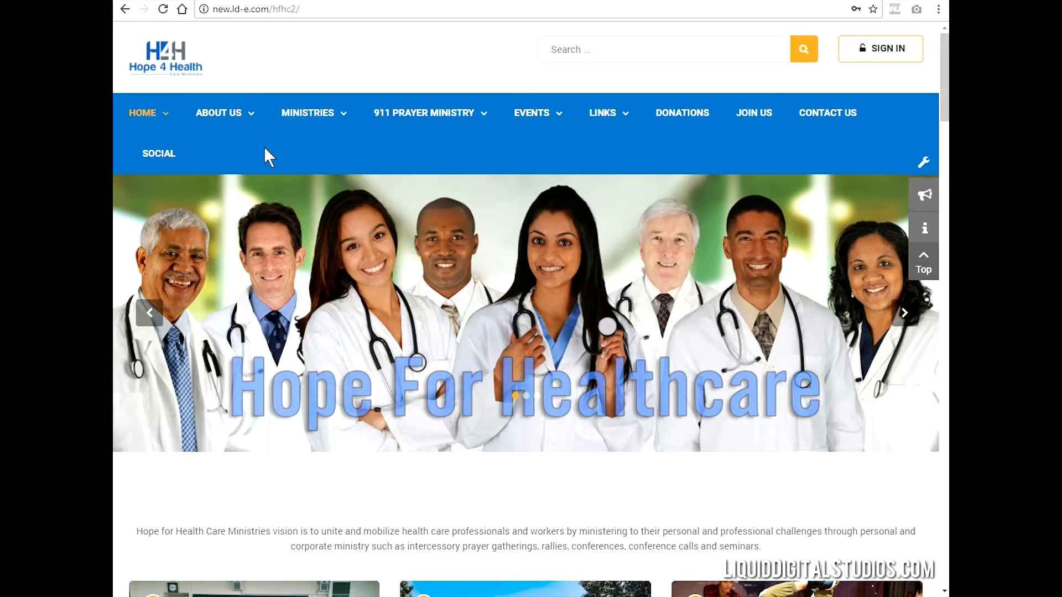
pyautogui.moveTo(239, 117)
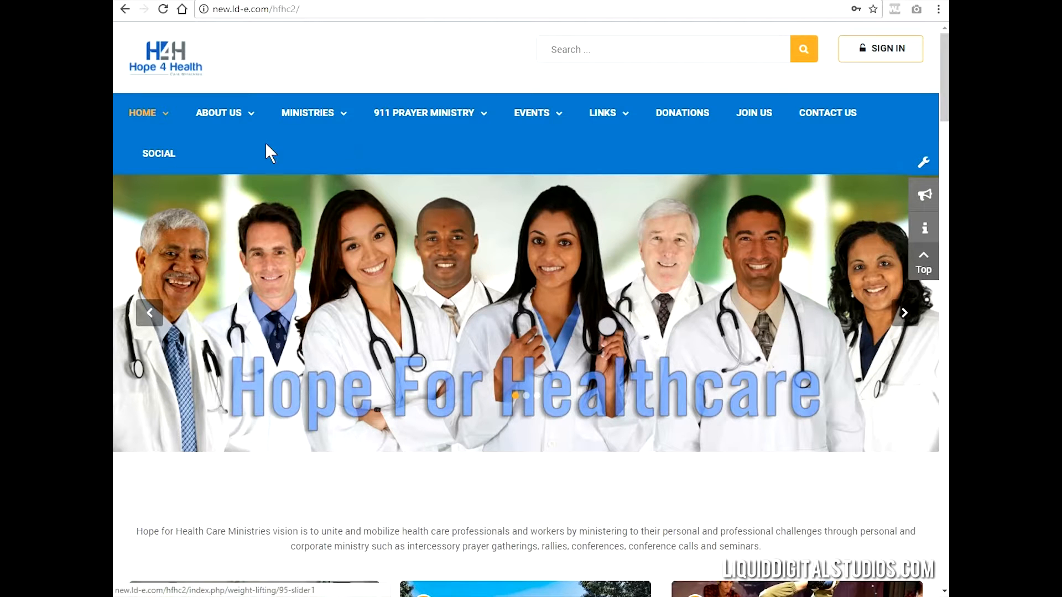
pyautogui.click(214, 112)
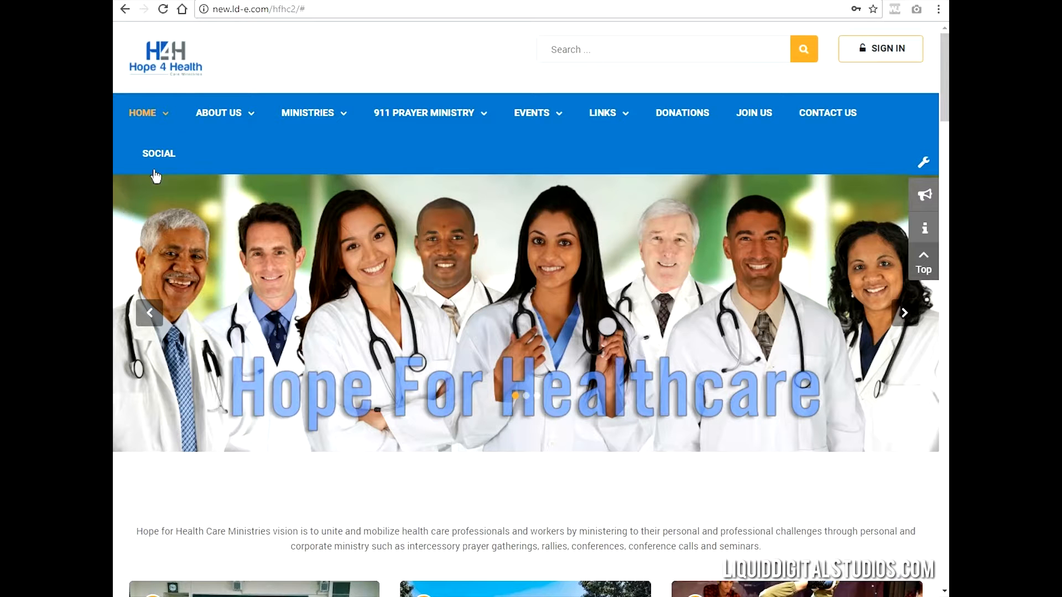
pyautogui.moveTo(212, 115)
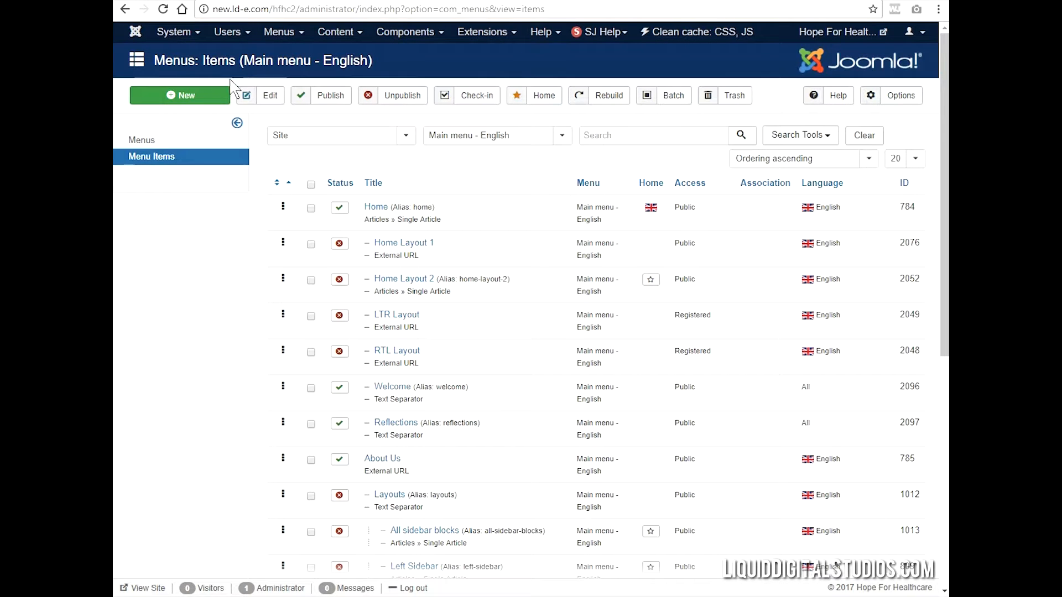
# - List the items of the Main menu - English menu and filter them to Published status
pyautogui.click(274, 38)
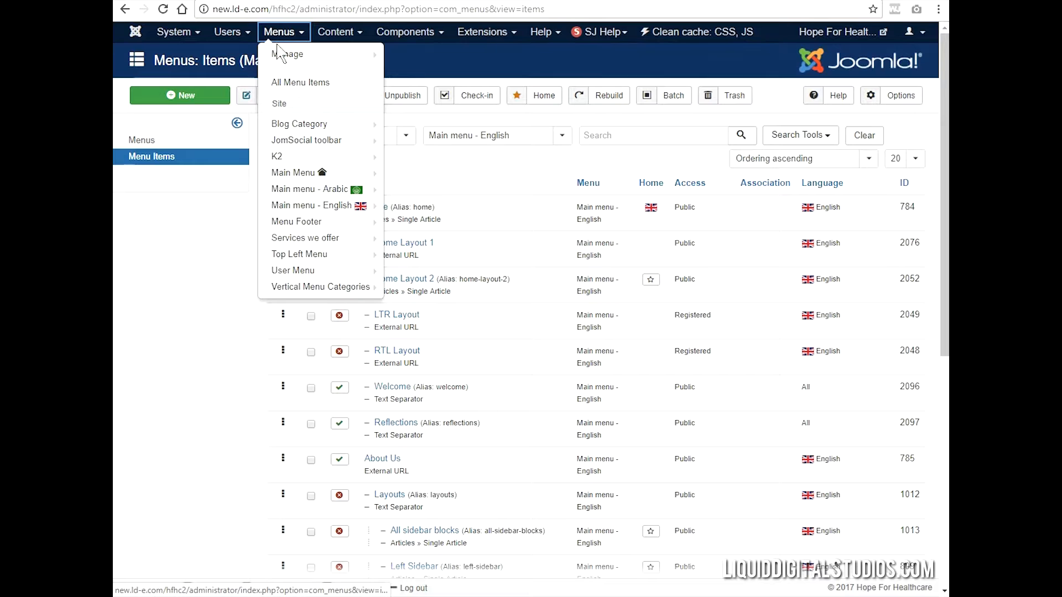
pyautogui.moveTo(314, 213)
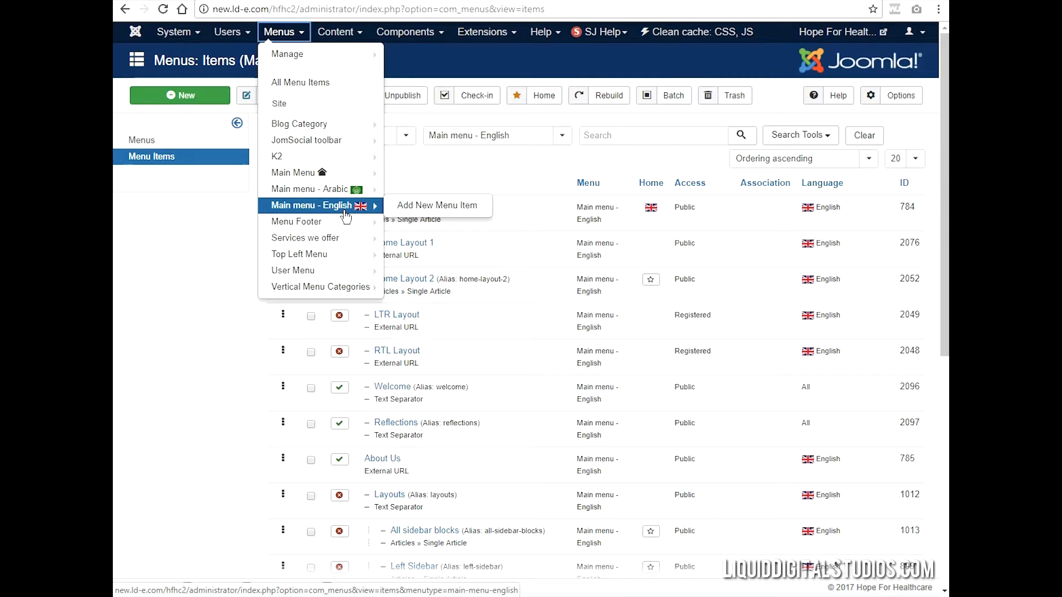
pyautogui.click(329, 217)
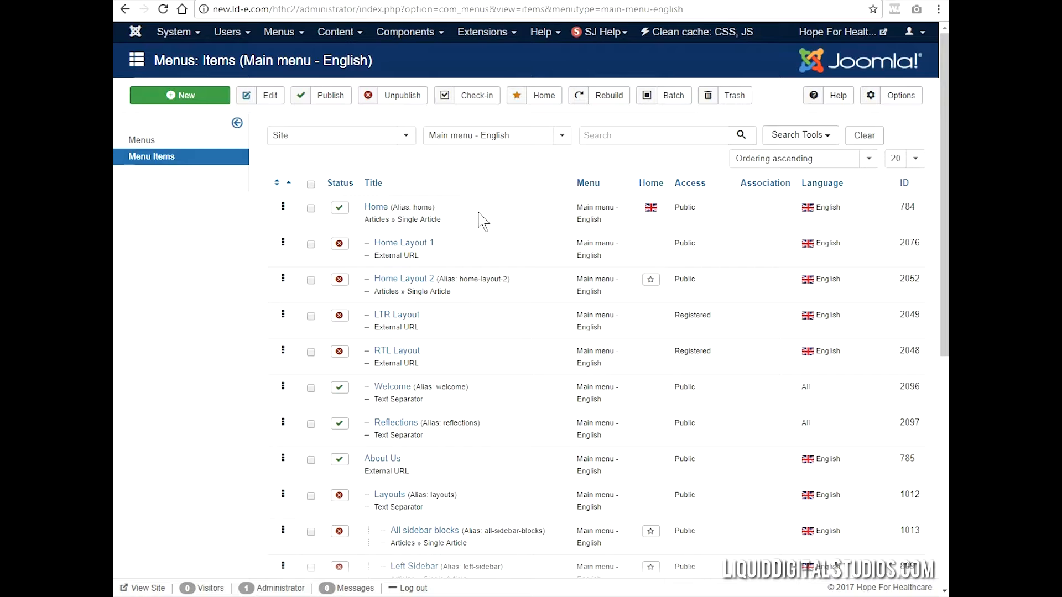
pyautogui.click(791, 138)
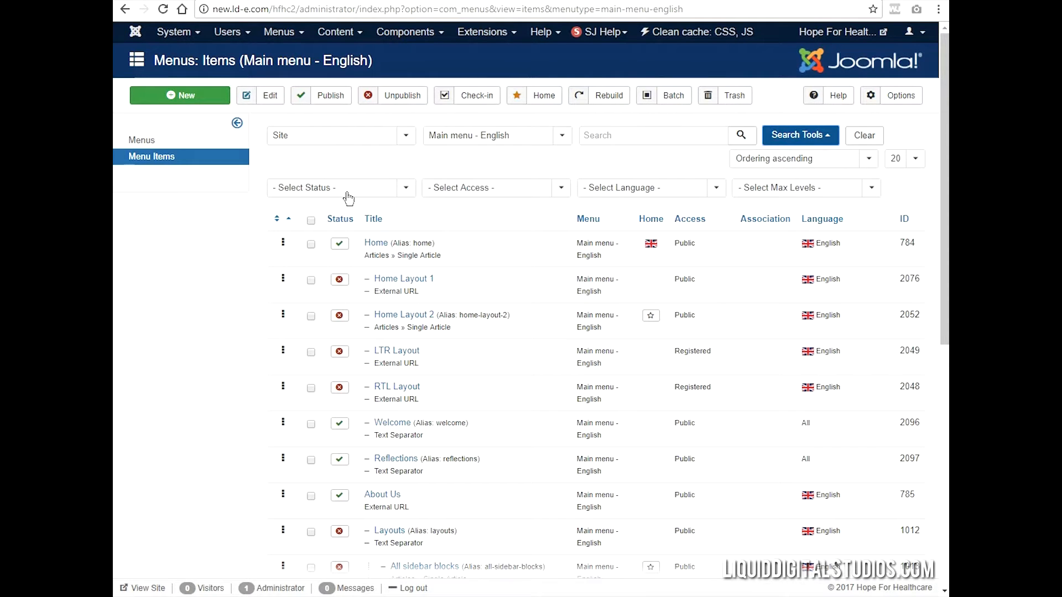
pyautogui.click(365, 197)
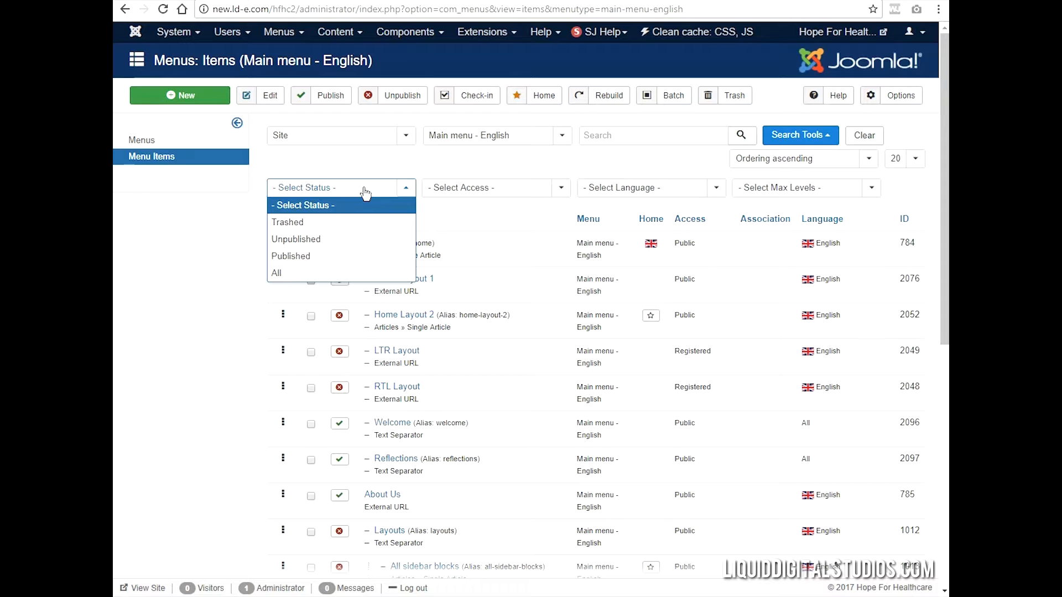
pyautogui.click(320, 258)
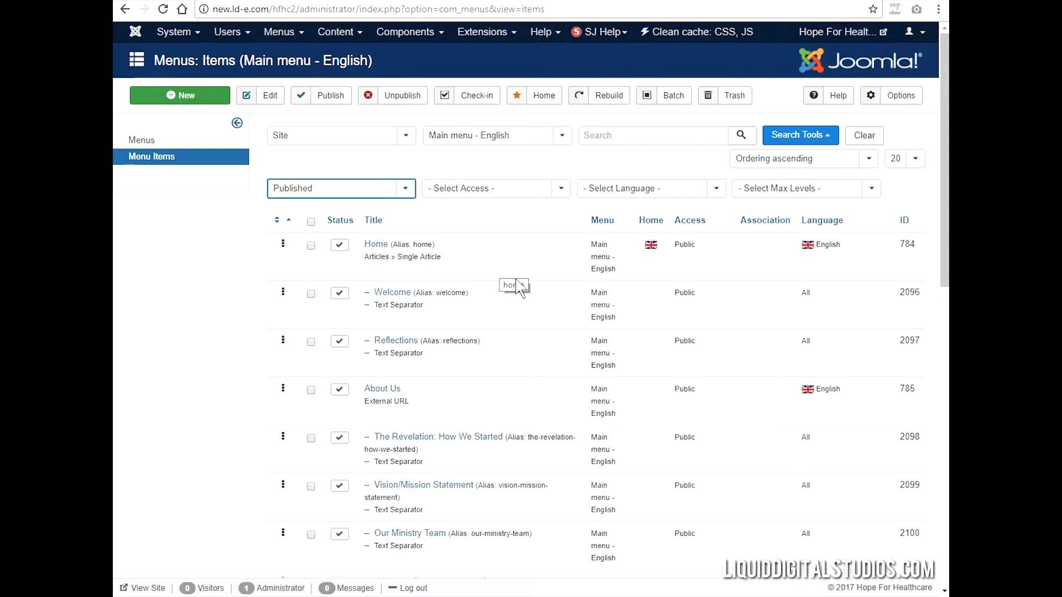
# - Open the About Us menu item and change its menu item type to Single Article
pyautogui.click(387, 391)
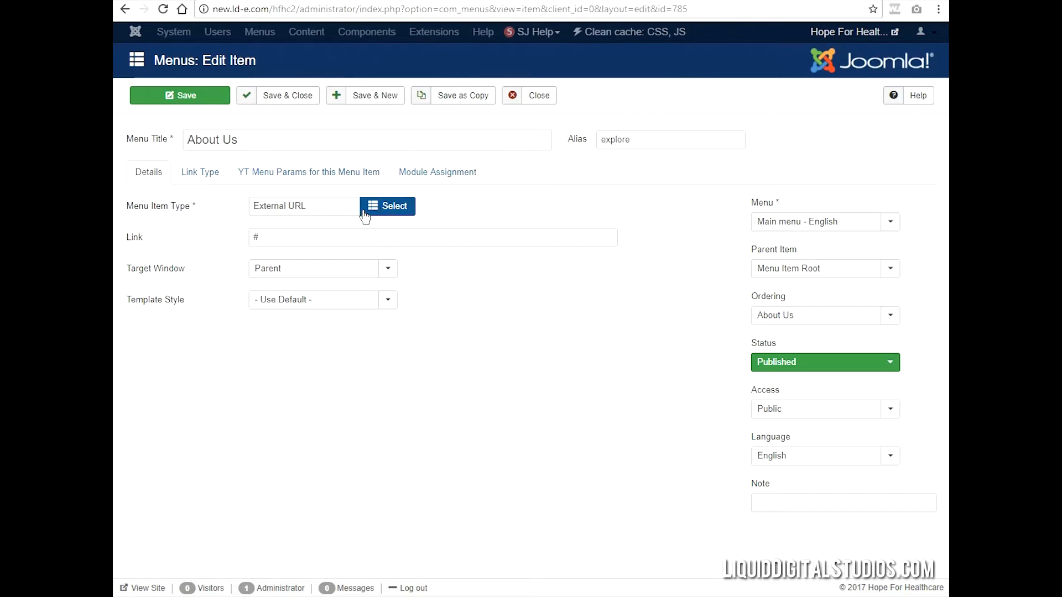
pyautogui.click(380, 207)
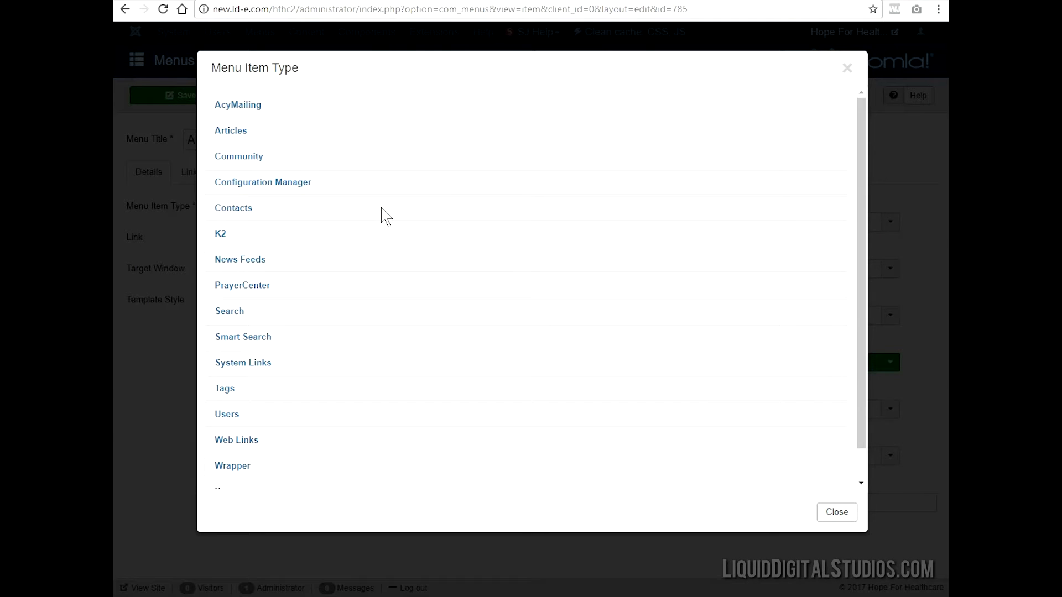
pyautogui.click(218, 137)
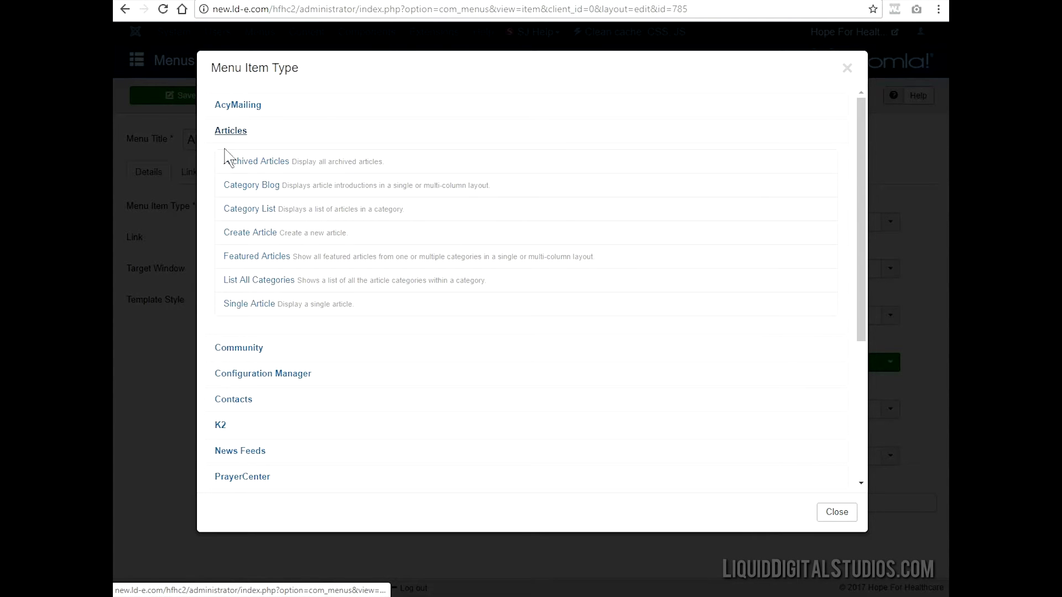
pyautogui.click(243, 303)
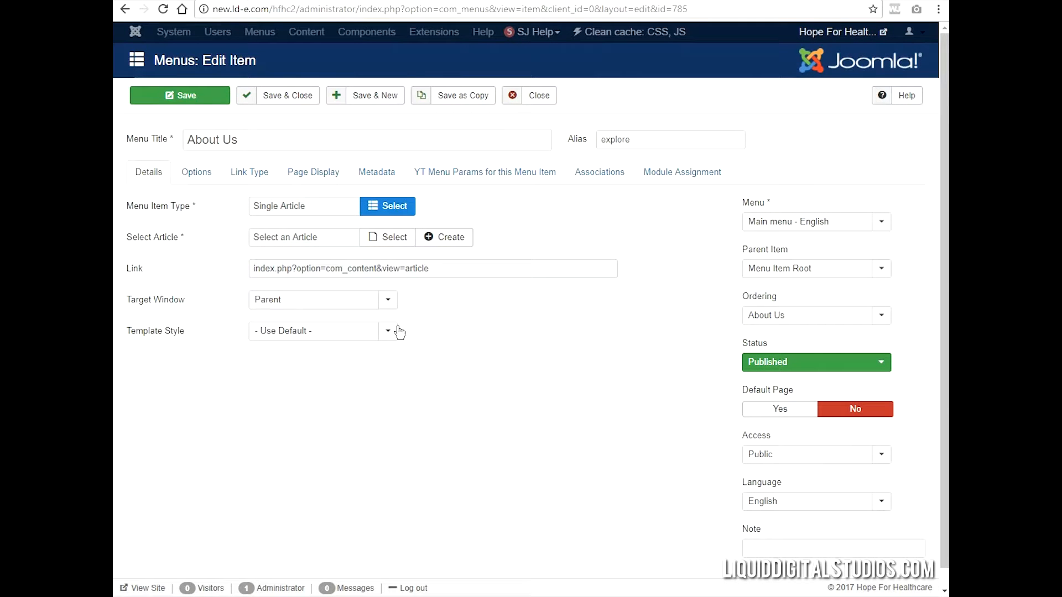
# - Search the articles for "full", assign "How to create the Full layout" to the About Us menu item, and save it
pyautogui.click(386, 240)
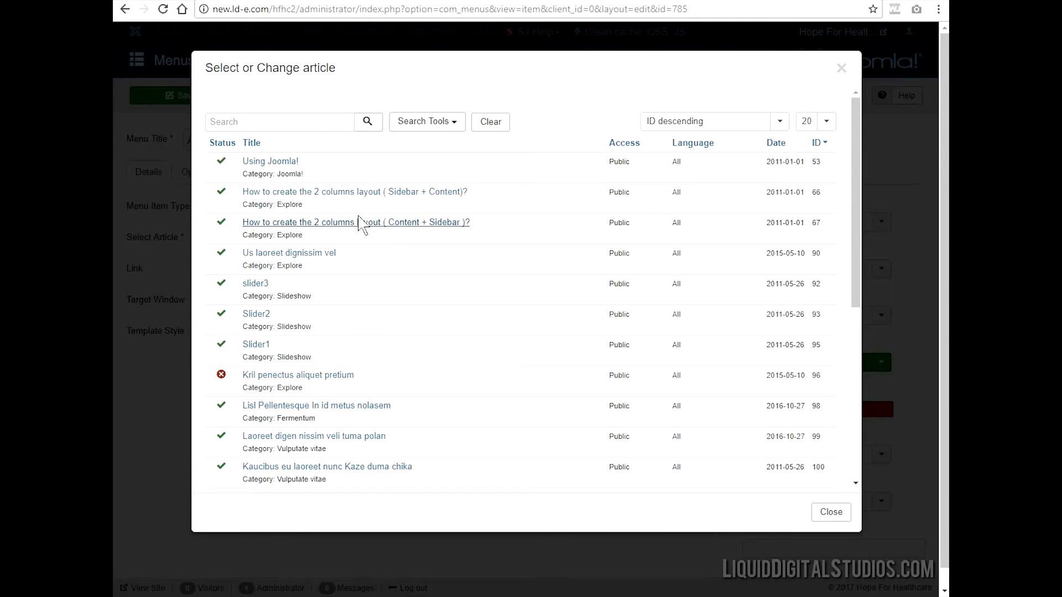
pyautogui.click(311, 123)
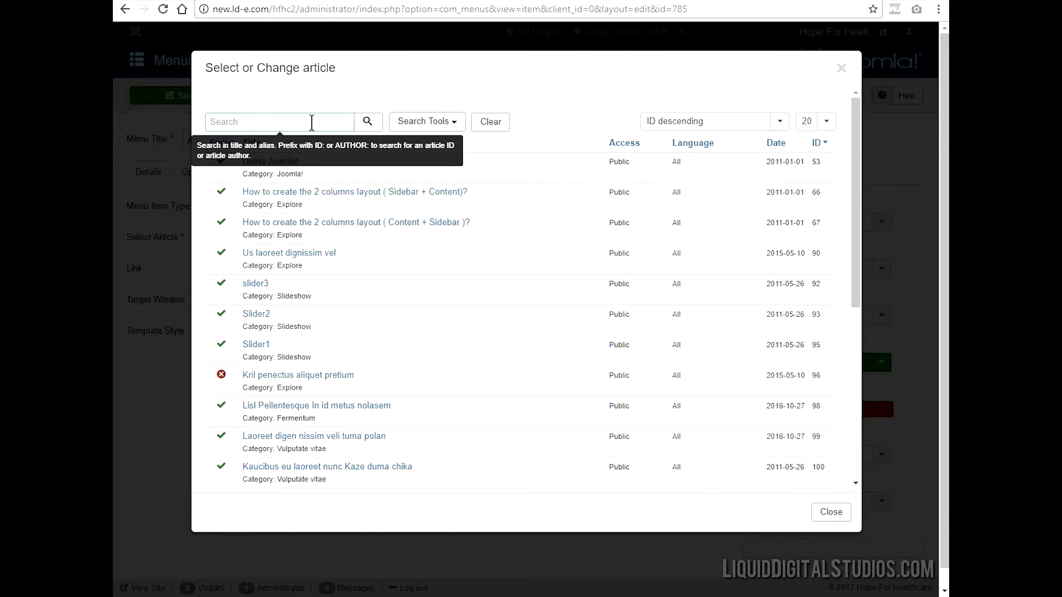
pyautogui.write('full')
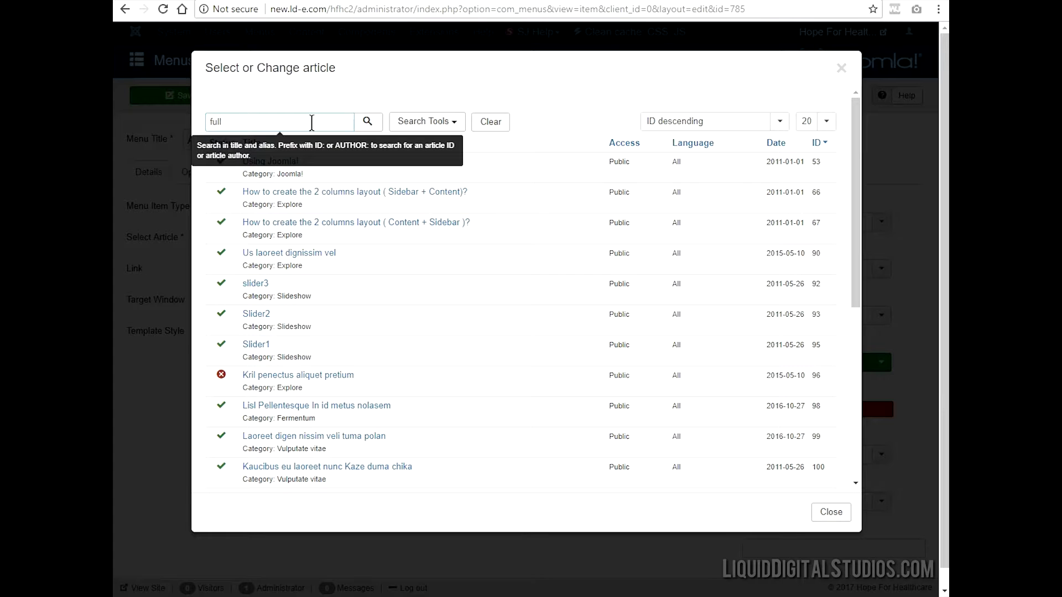
pyautogui.press('Return')
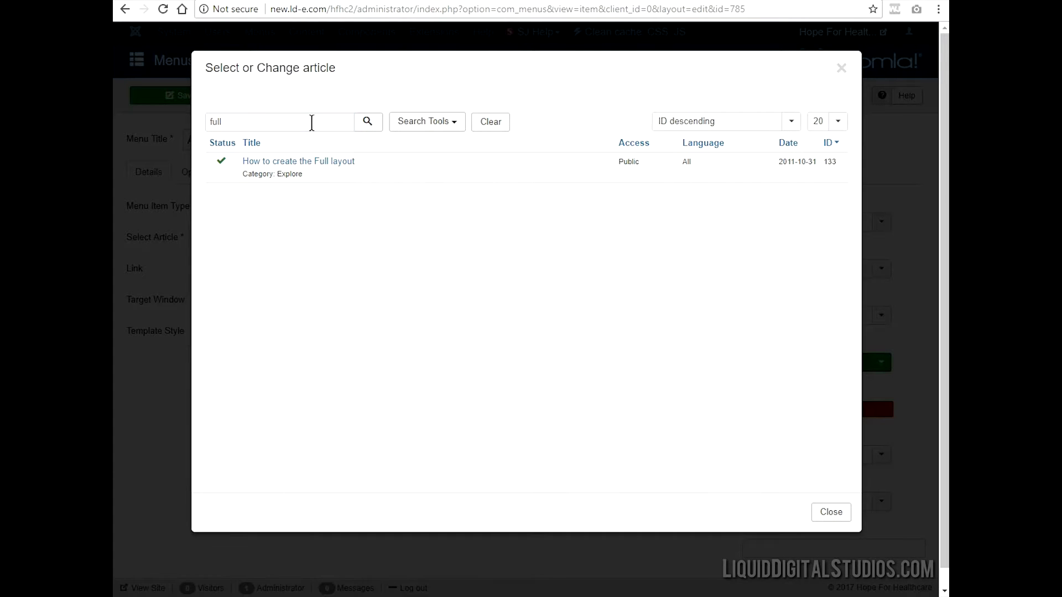
pyautogui.click(307, 163)
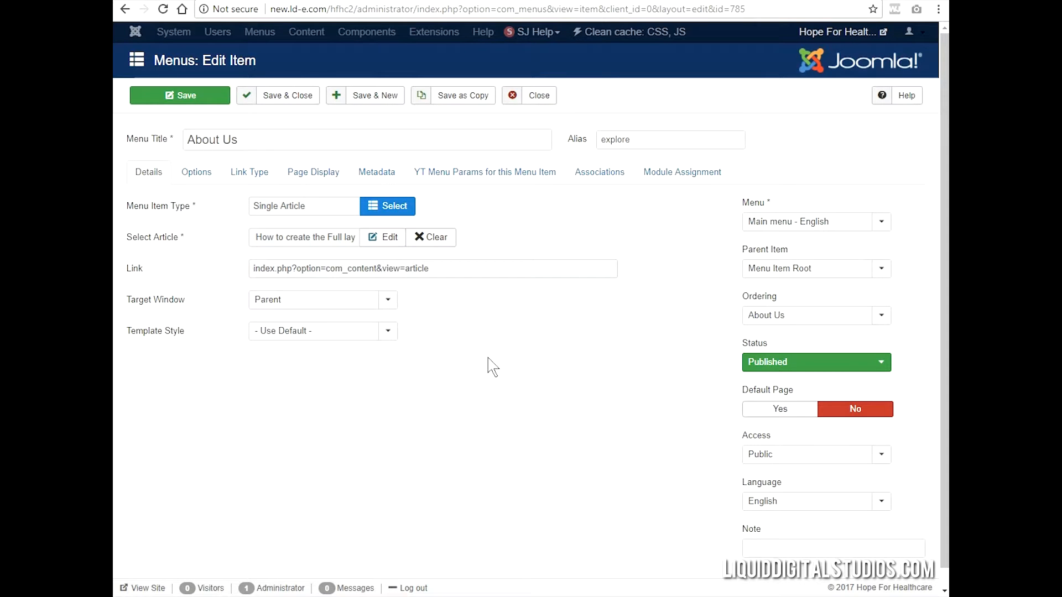
pyautogui.click(214, 104)
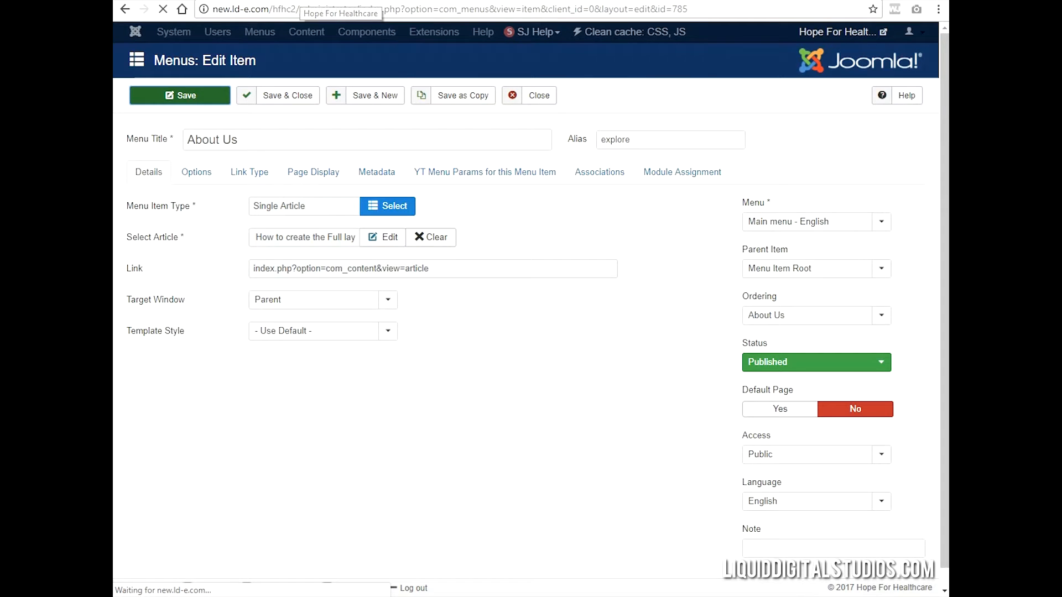
# - Reload the live website and open its About Us page to check the linked article
pyautogui.click(299, 1)
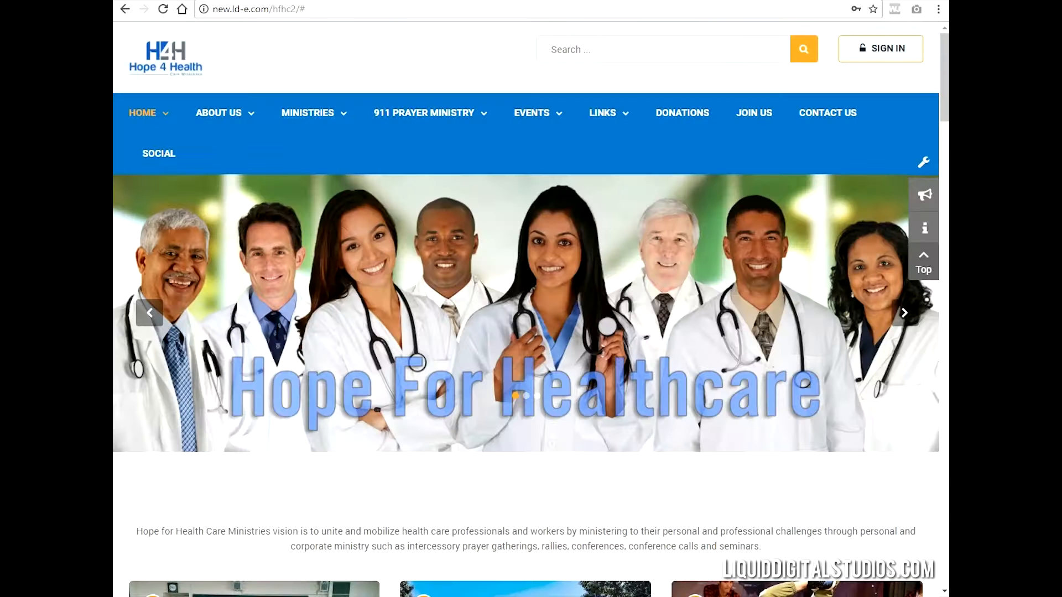
pyautogui.click(163, 9)
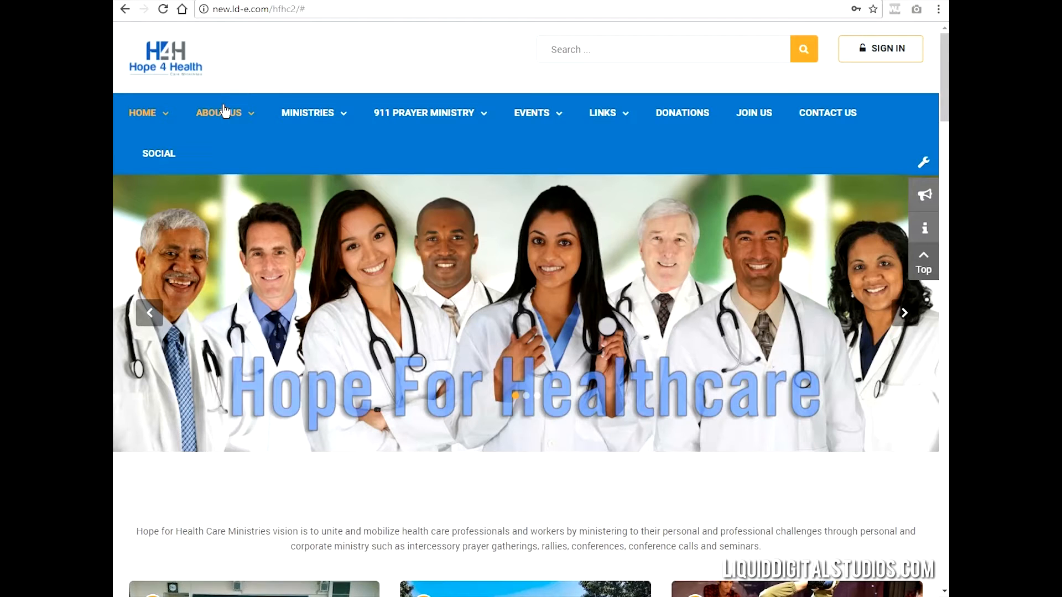
pyautogui.moveTo(221, 112)
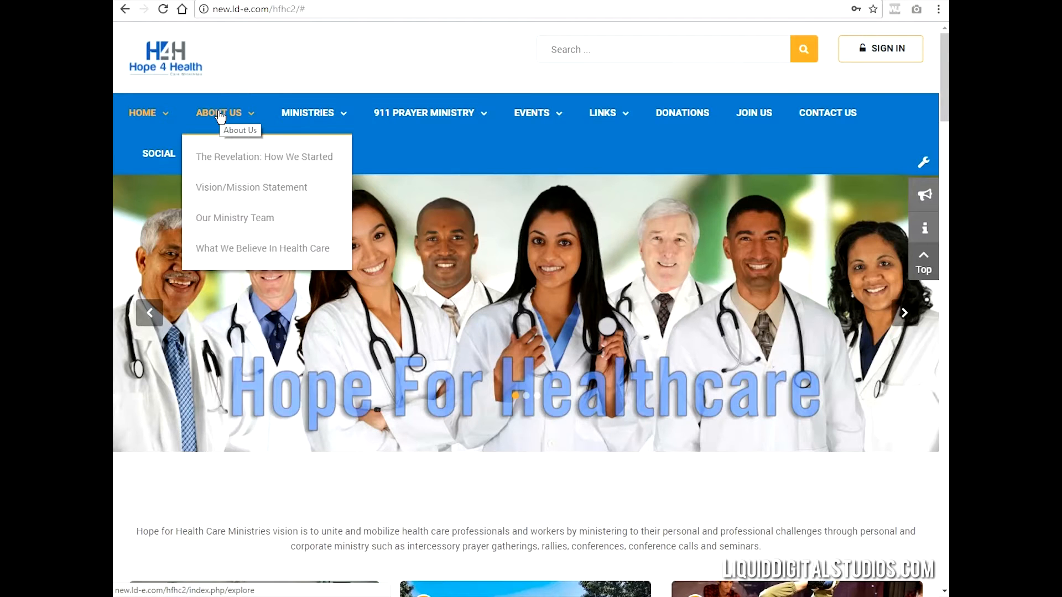
pyautogui.click(217, 109)
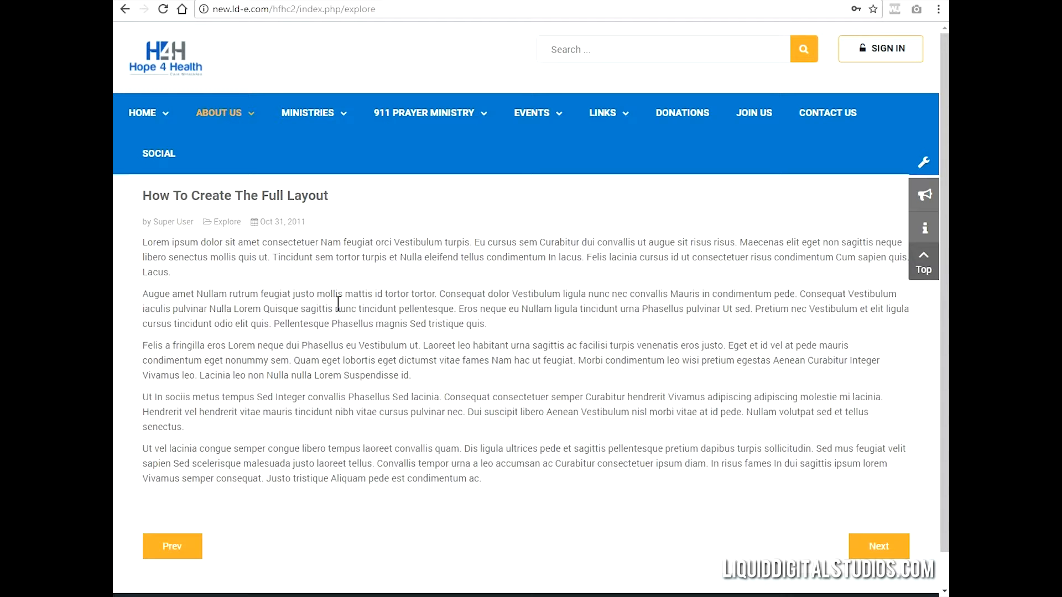
# - Close the About Us menu item in the administrator and open the article "How to create the Full layout" for editing, searching for "full"
pyautogui.click(242, 0)
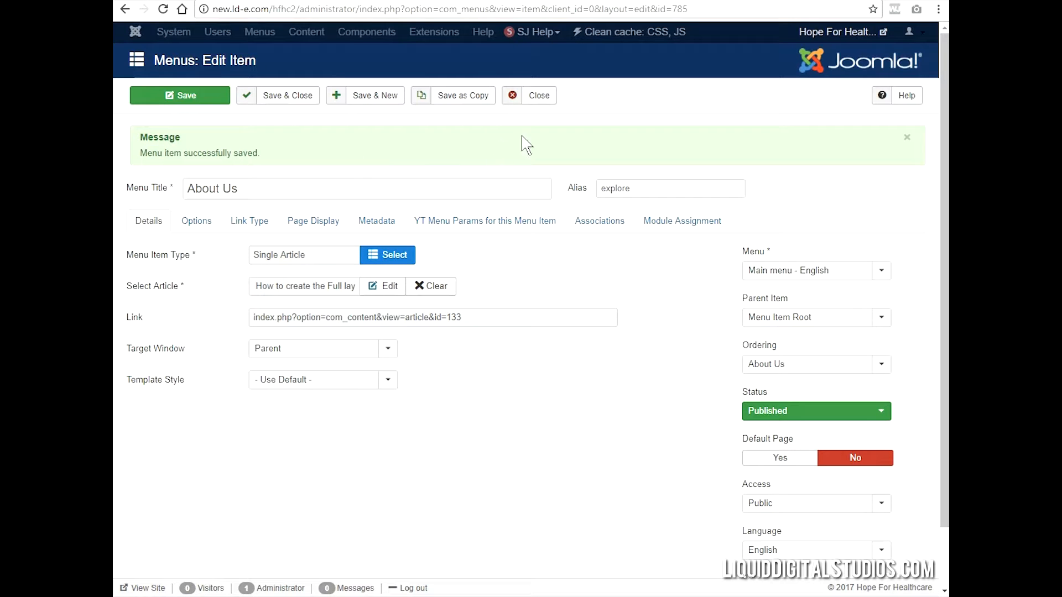
pyautogui.click(544, 104)
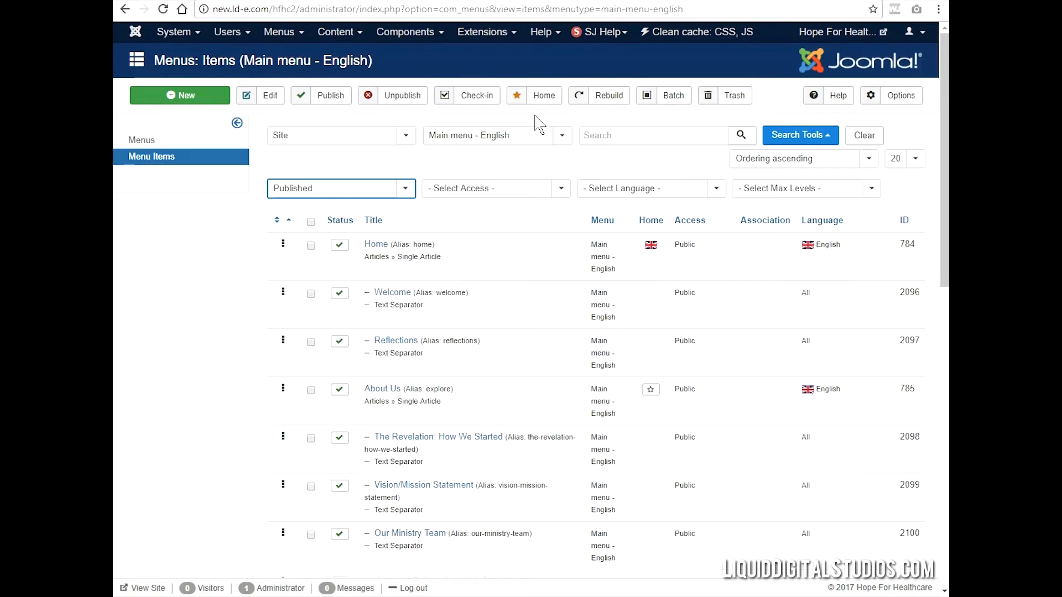
pyautogui.click(341, 38)
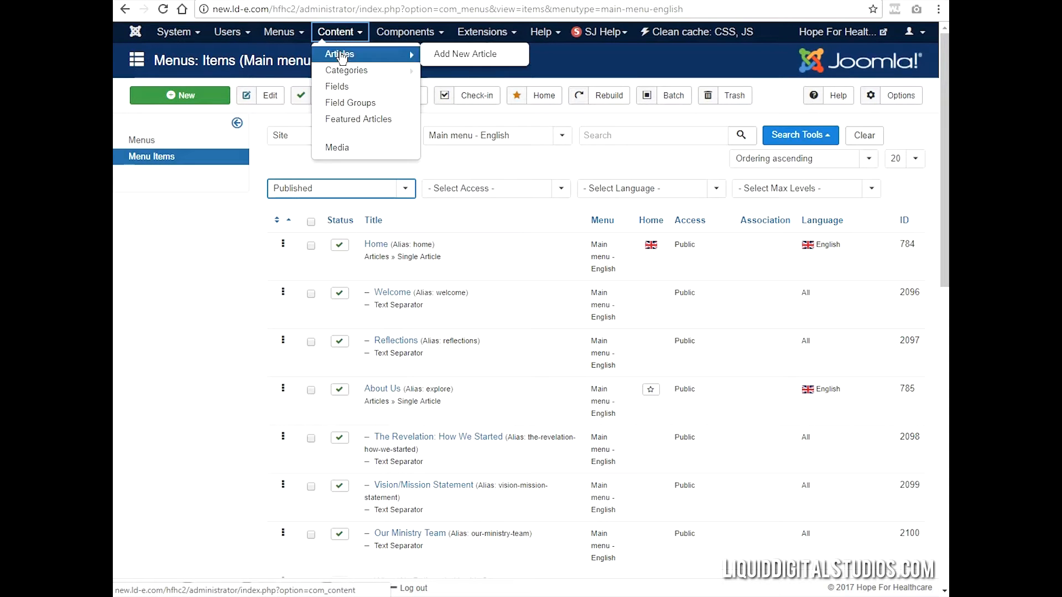
pyautogui.click(341, 52)
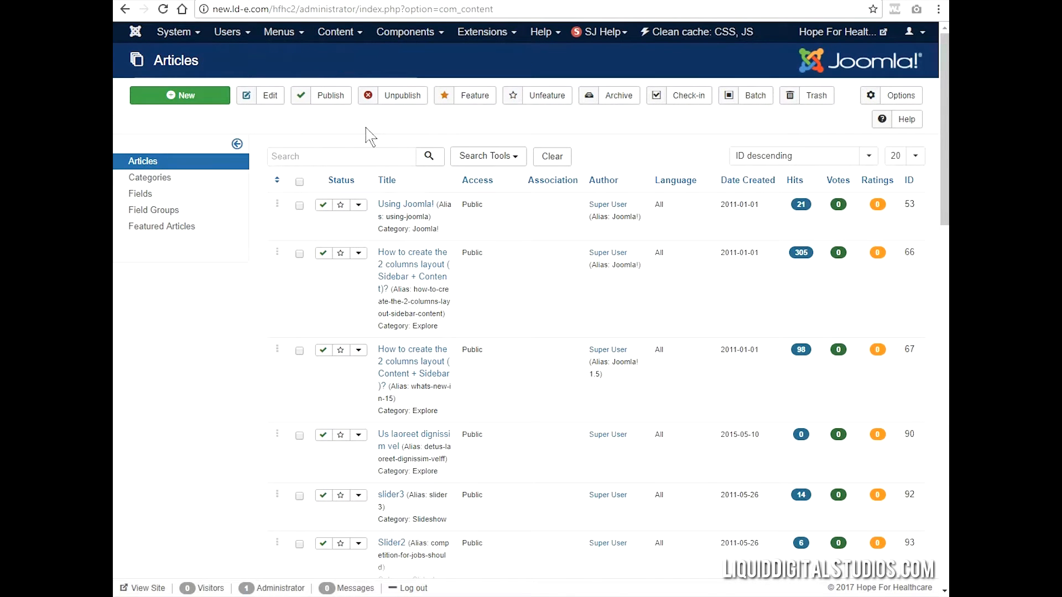
pyautogui.write('full')
pyautogui.press('Return')
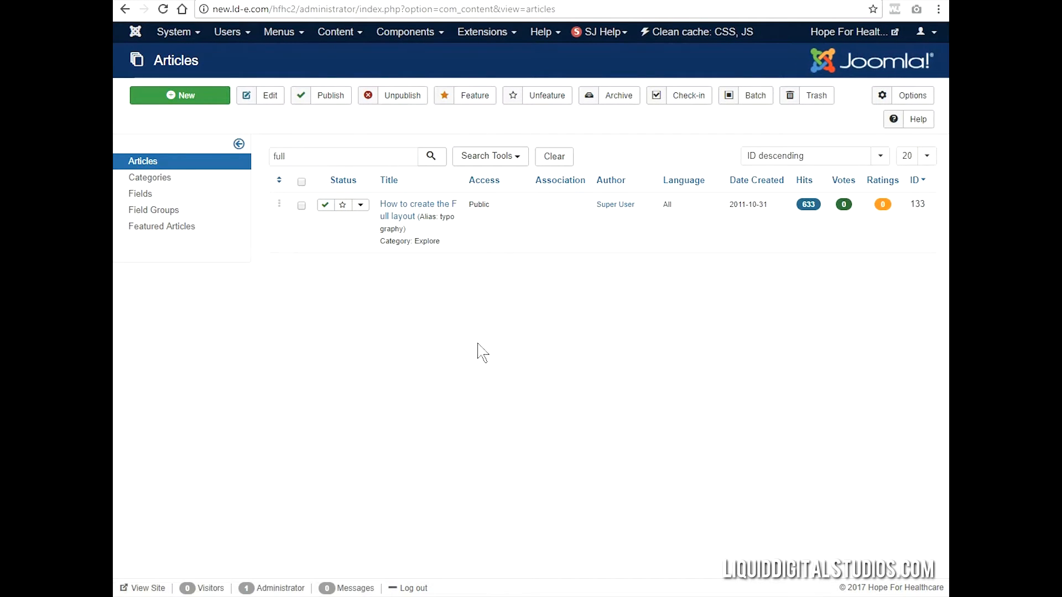
pyautogui.click(420, 211)
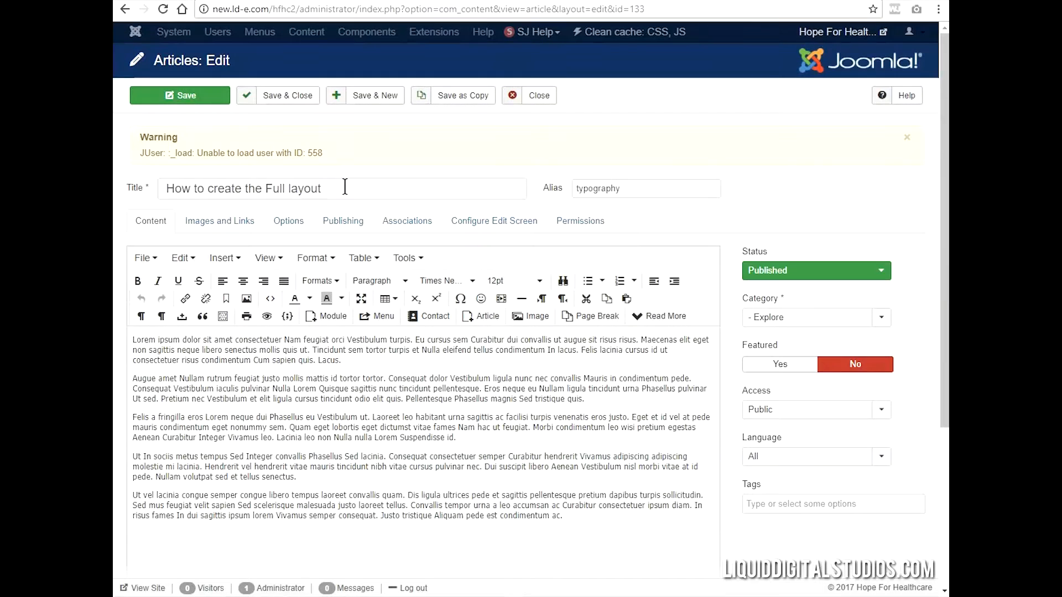
# - Replace the article's title with "About Us"
pyautogui.hotkey('ctrl', 'a')
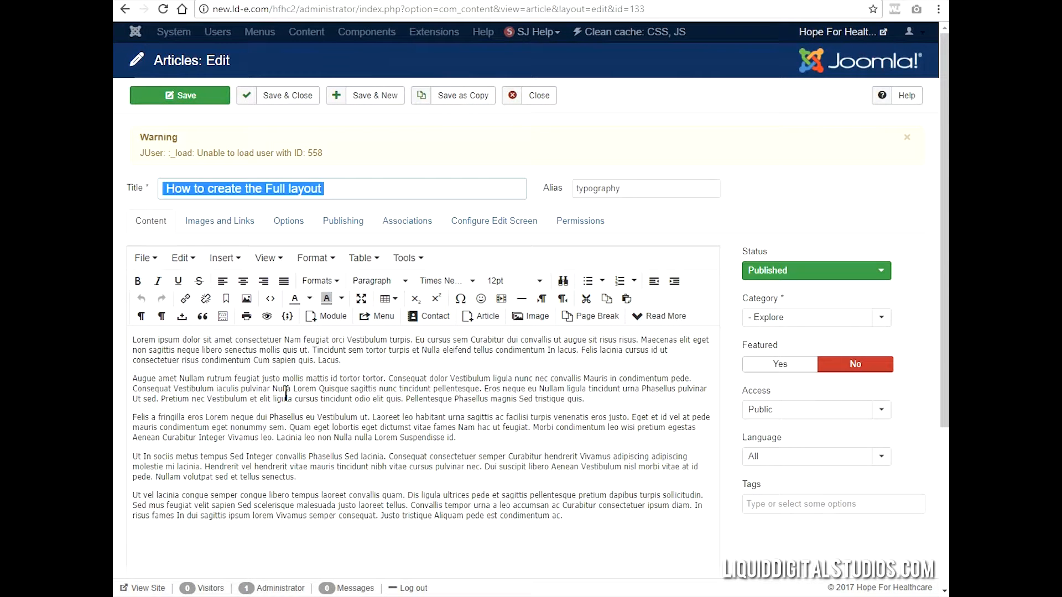
pyautogui.write('Ab')
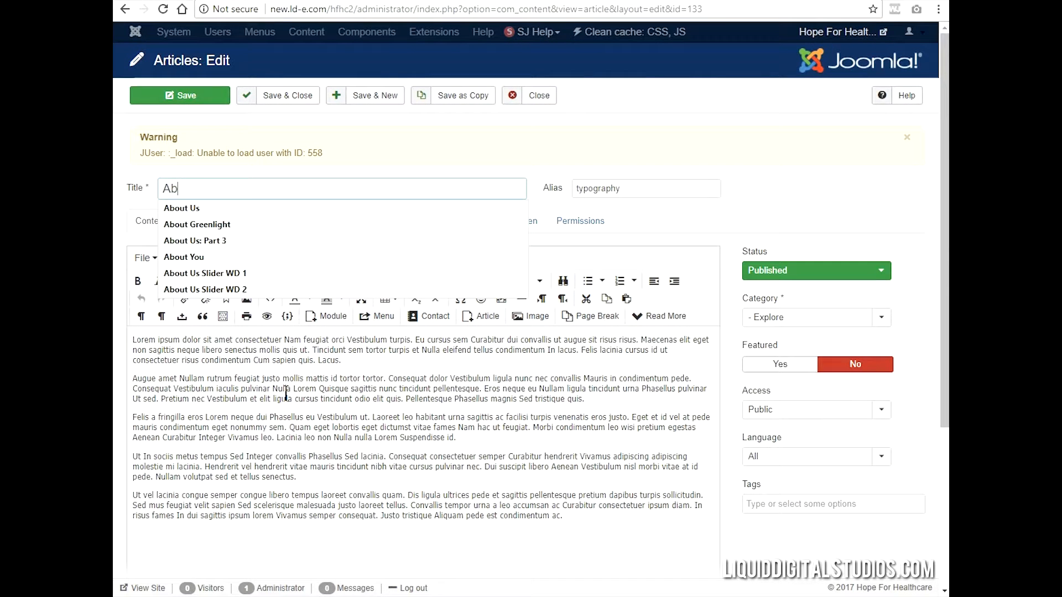
pyautogui.write('out Us')
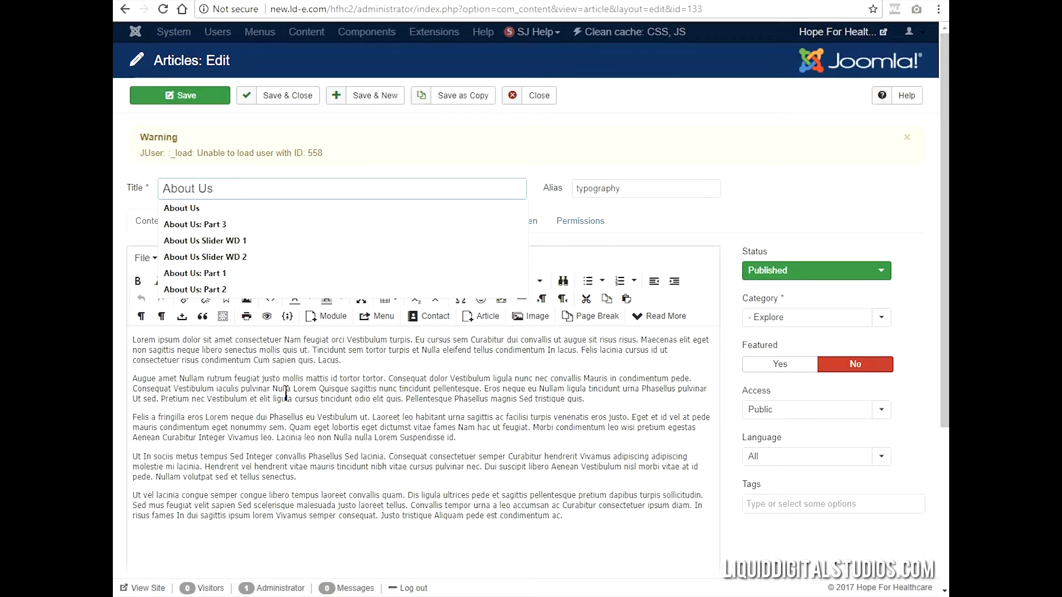
pyautogui.click(623, 149)
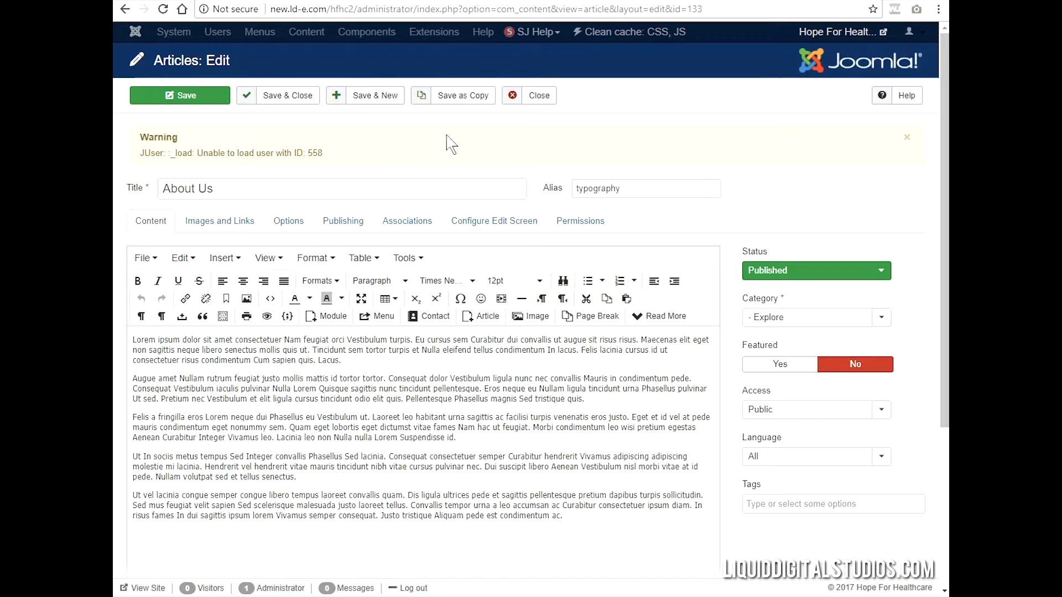
# - Close the article without saving the new title, reopen "How to create the Full layout", and save it as a copy
pyautogui.click(553, 97)
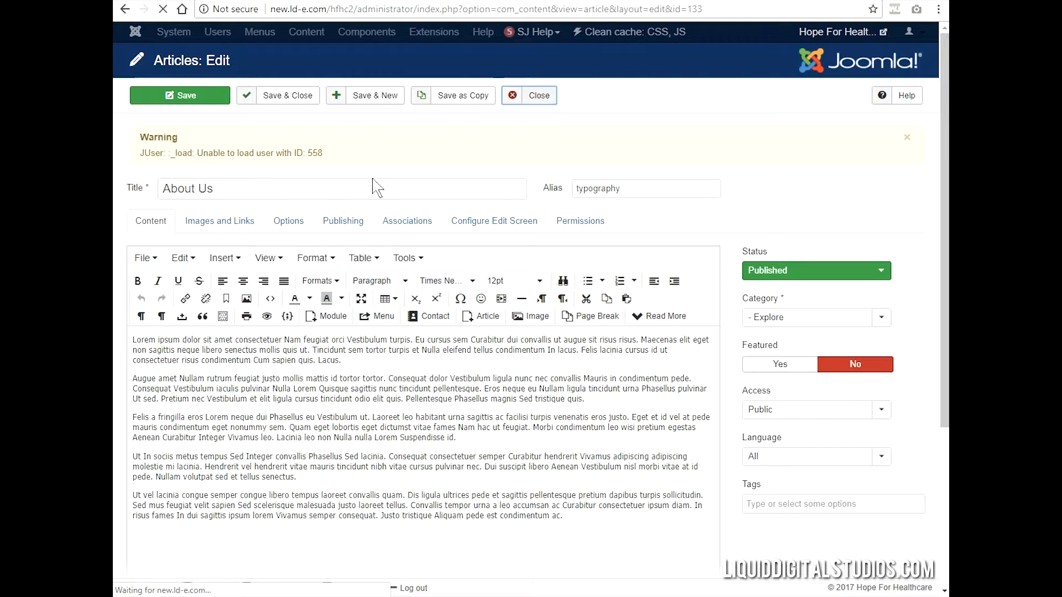
pyautogui.click(412, 209)
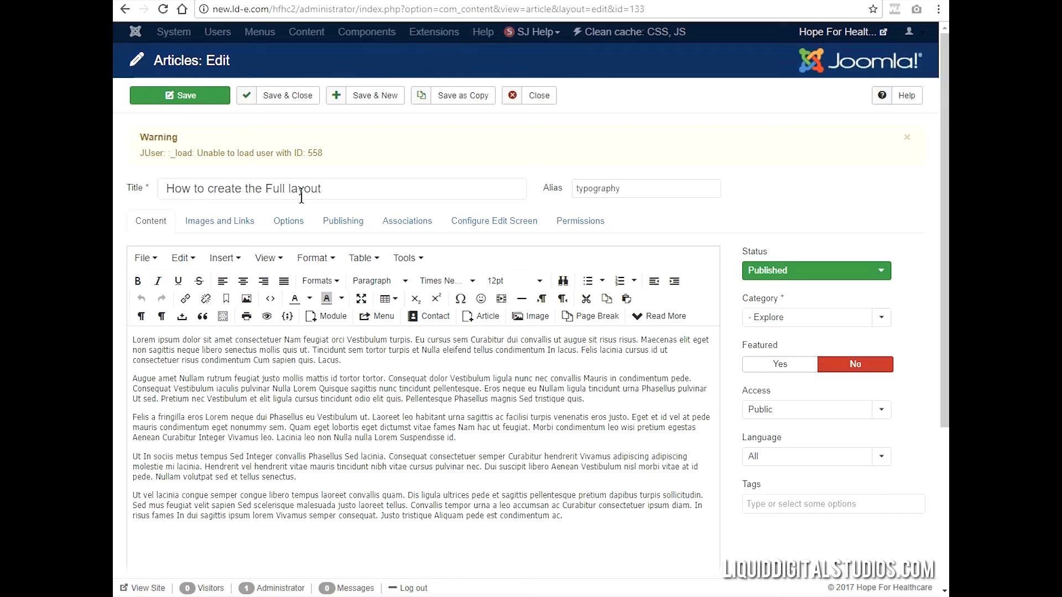
pyautogui.click(473, 103)
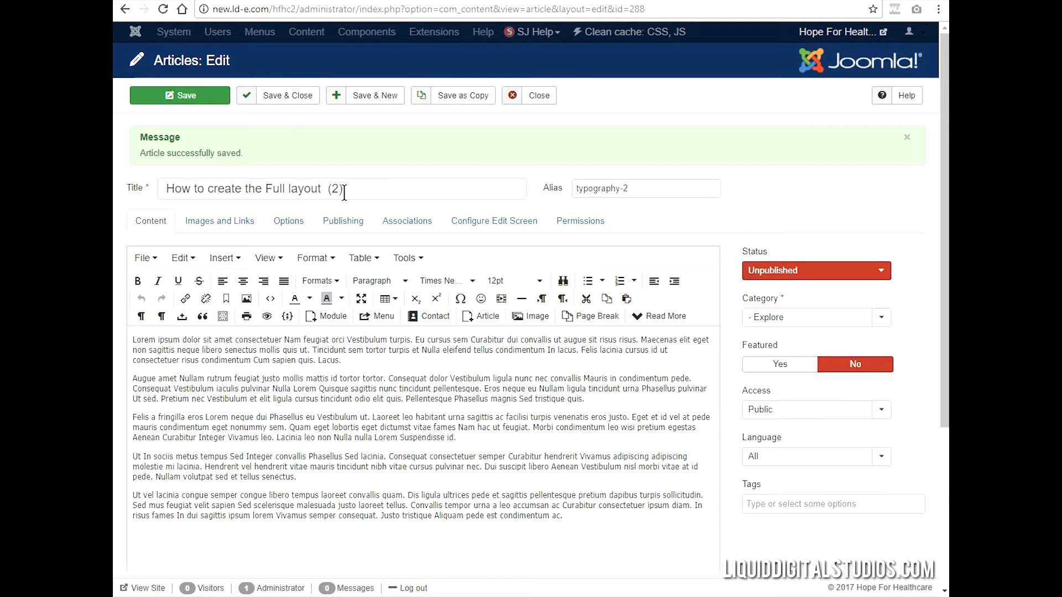
# - Retitle the copied article "About Us", set its alias to "about-us", and save and close it
pyautogui.moveTo(344, 192); pyautogui.dragTo(164, 191)
pyautogui.write('A')
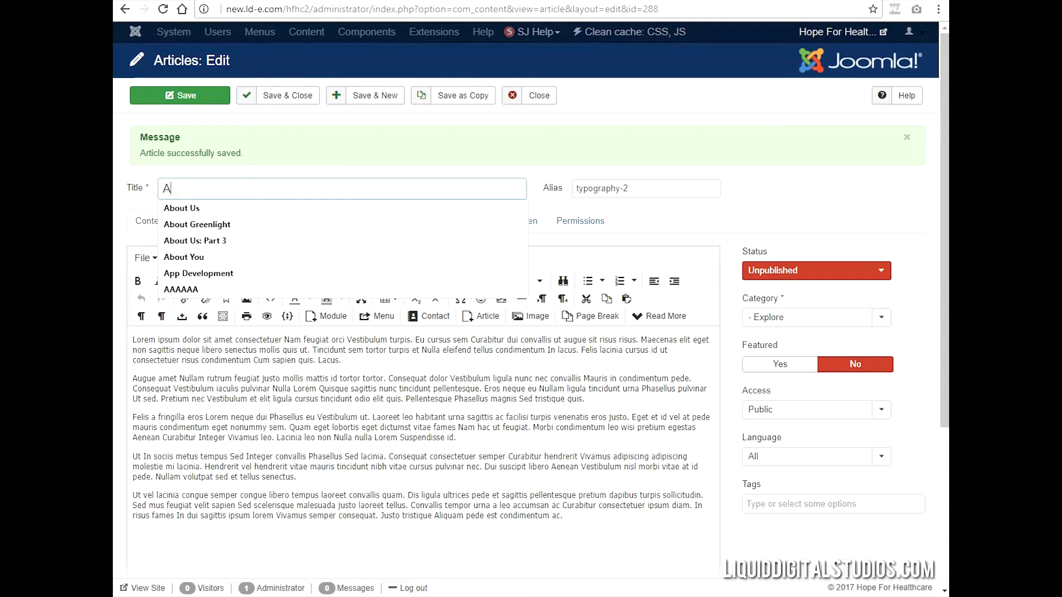
pyautogui.write('bour Us')
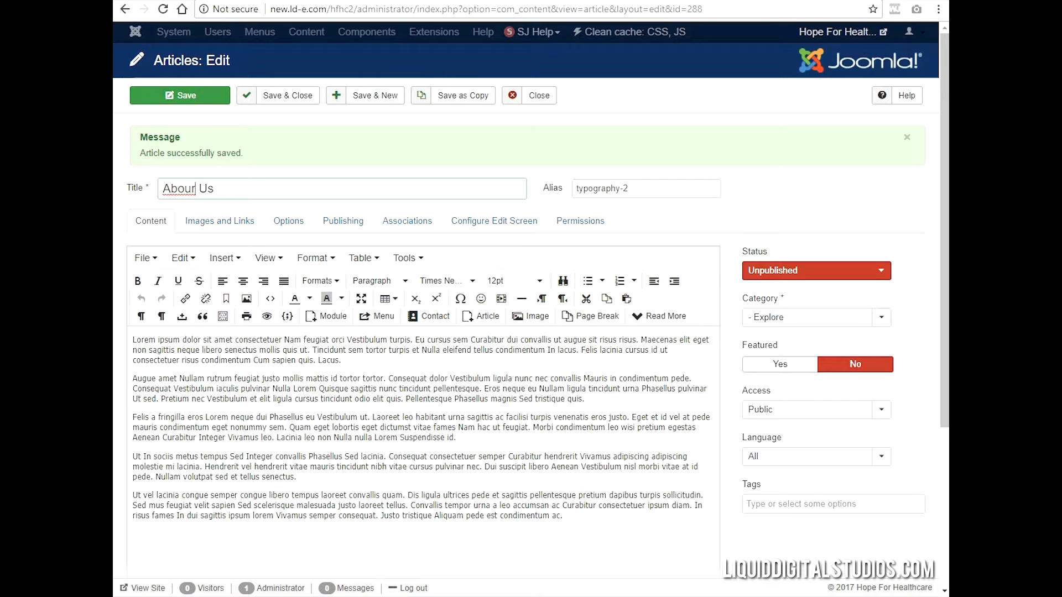
pyautogui.write('t')
pyautogui.moveTo(641, 185); pyautogui.dragTo(541, 186)
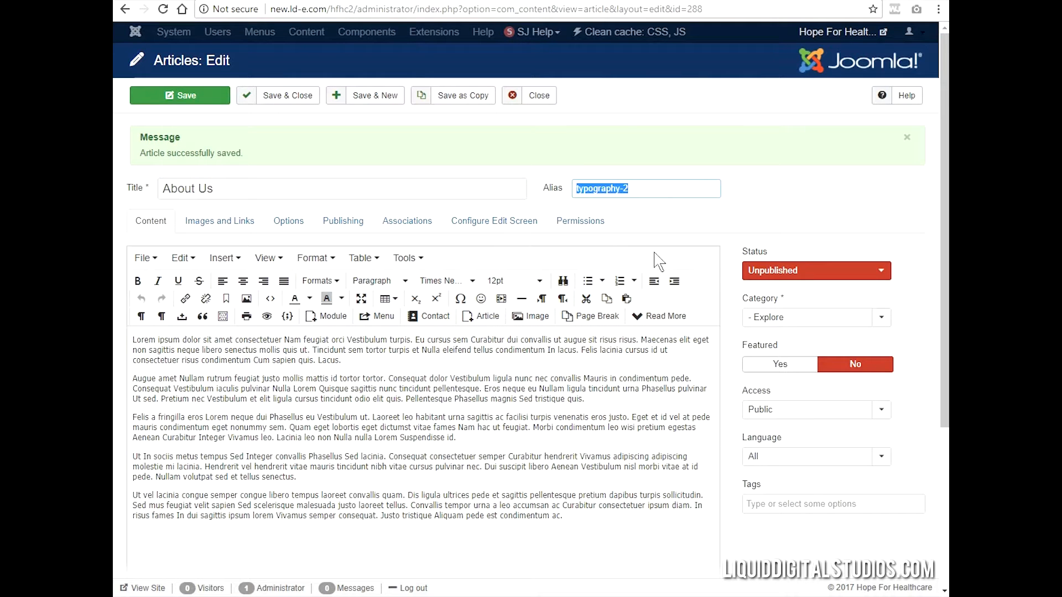
pyautogui.write('about_us')
pyautogui.click(299, 98)
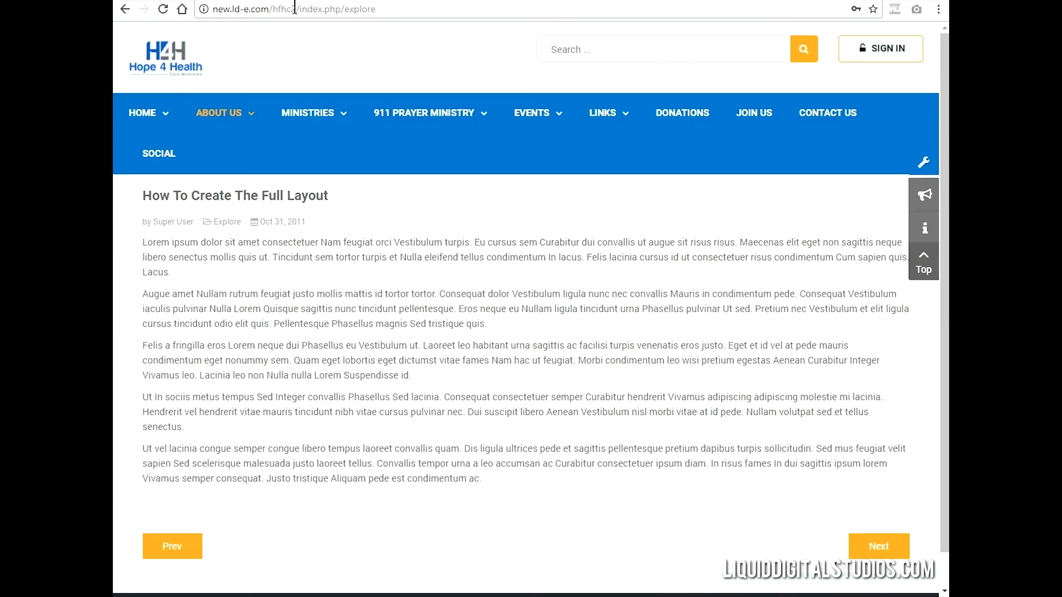
# - Open the live website's home page and its About Us page to check which article appears, and return to the administrator
pyautogui.click(147, 113)
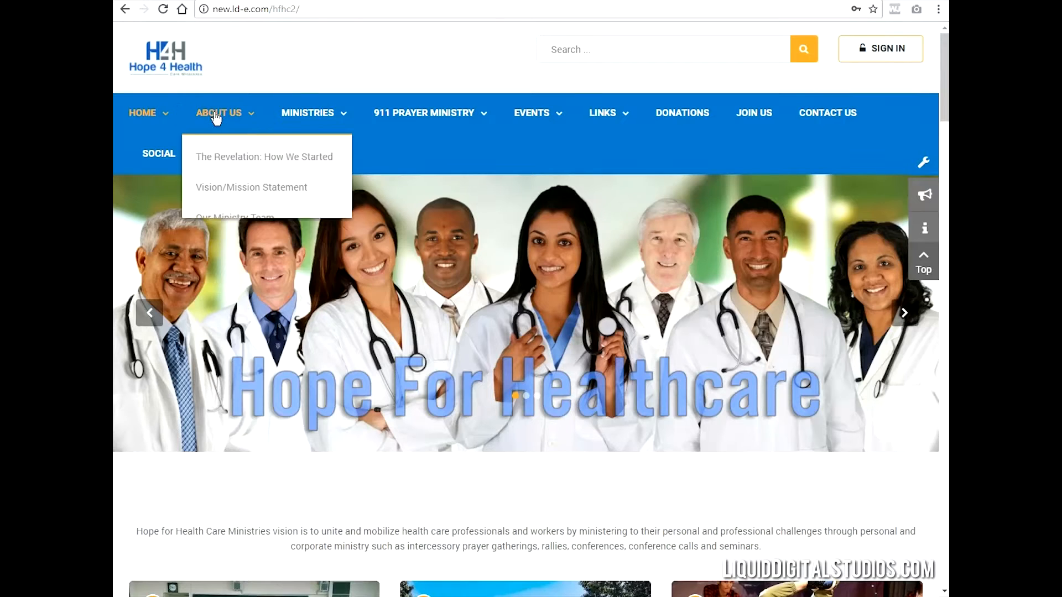
pyautogui.click(215, 115)
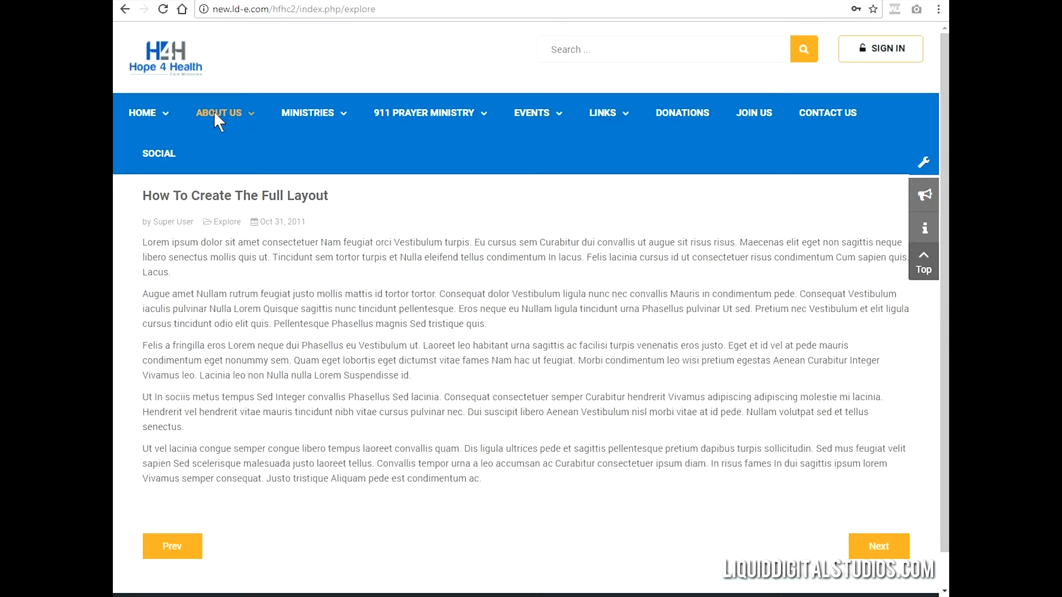
pyautogui.moveTo(293, 116)
pyautogui.hotkey('ctrl', 'Tab')
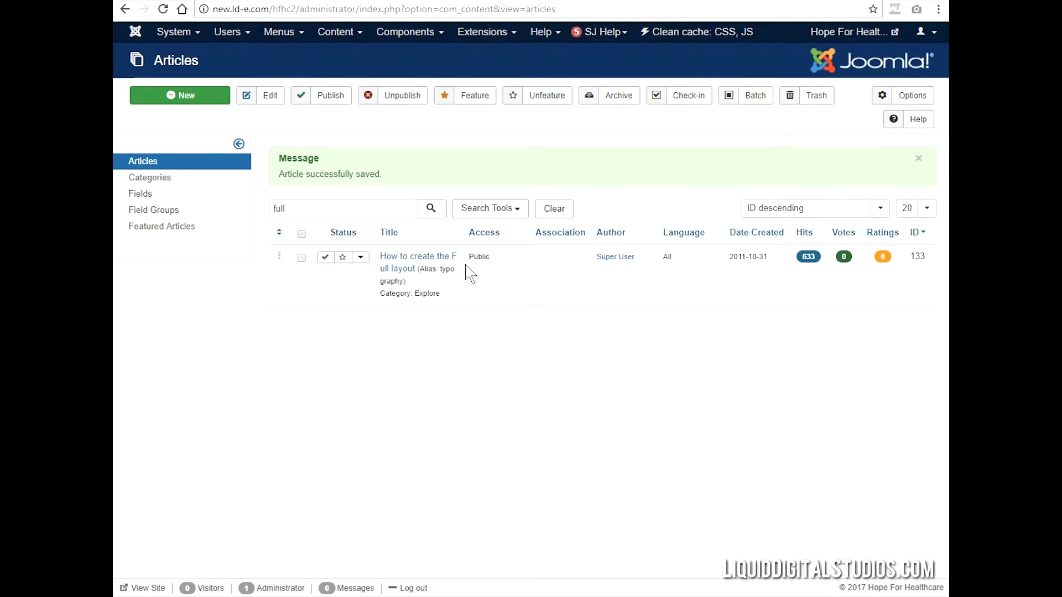
# - Search the article list for "about"
pyautogui.click(358, 208)
pyautogui.doubleClick(305, 203)
pyautogui.write('abou')
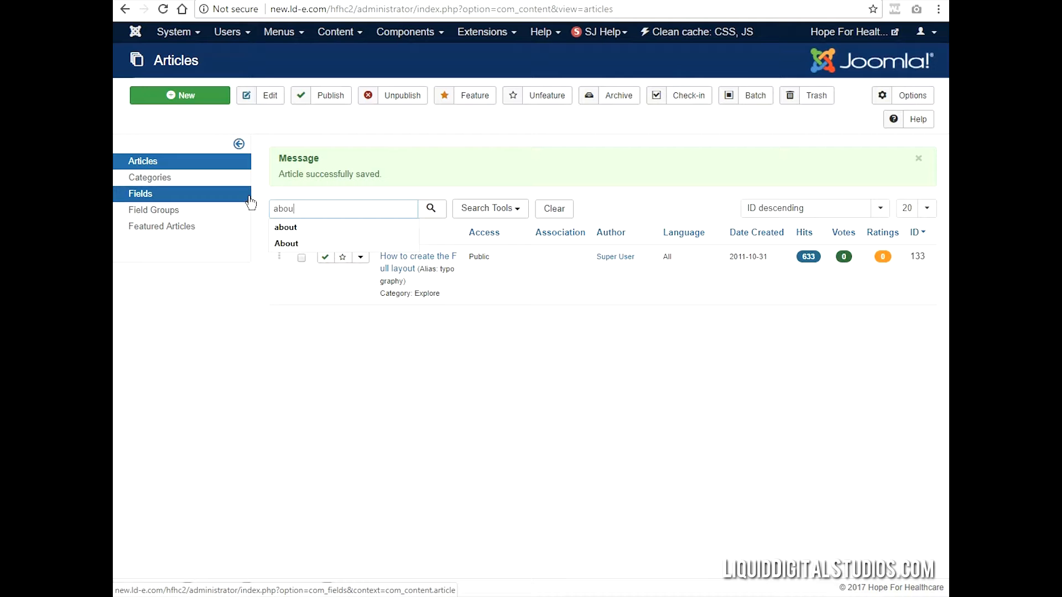
pyautogui.write('t')
pyautogui.press('Return')
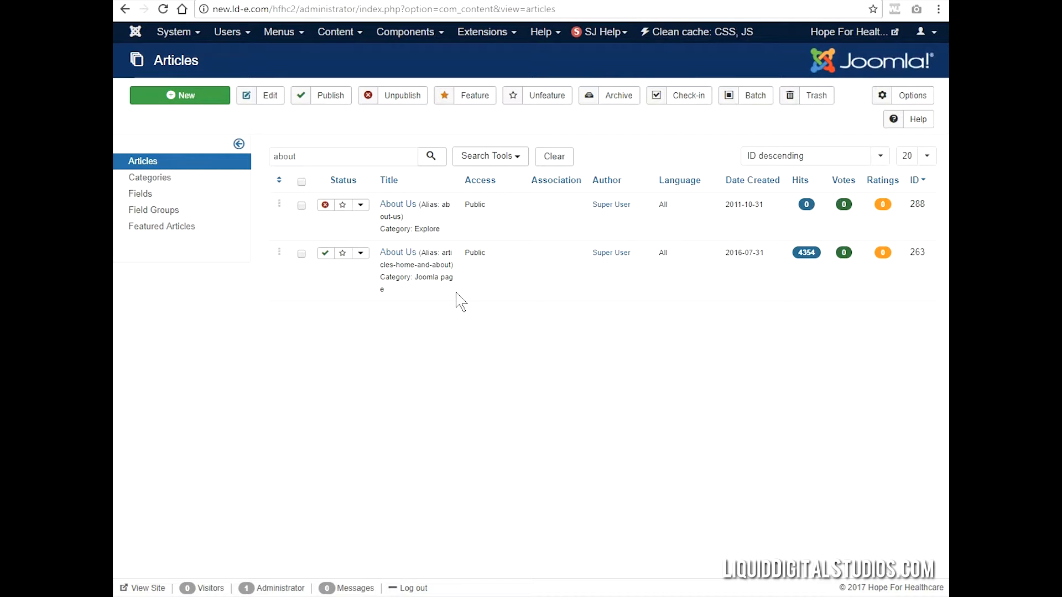
# - Open the unpublished About Us article in the Explore category, set its status to Published, and save and close it
pyautogui.click(394, 213)
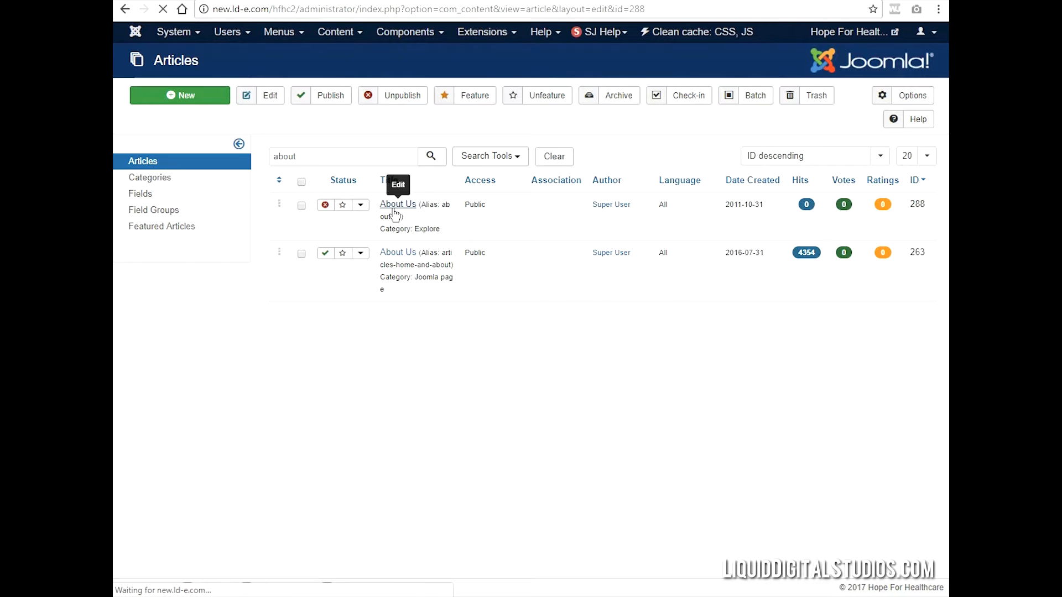
pyautogui.click(814, 224)
pyautogui.click(805, 238)
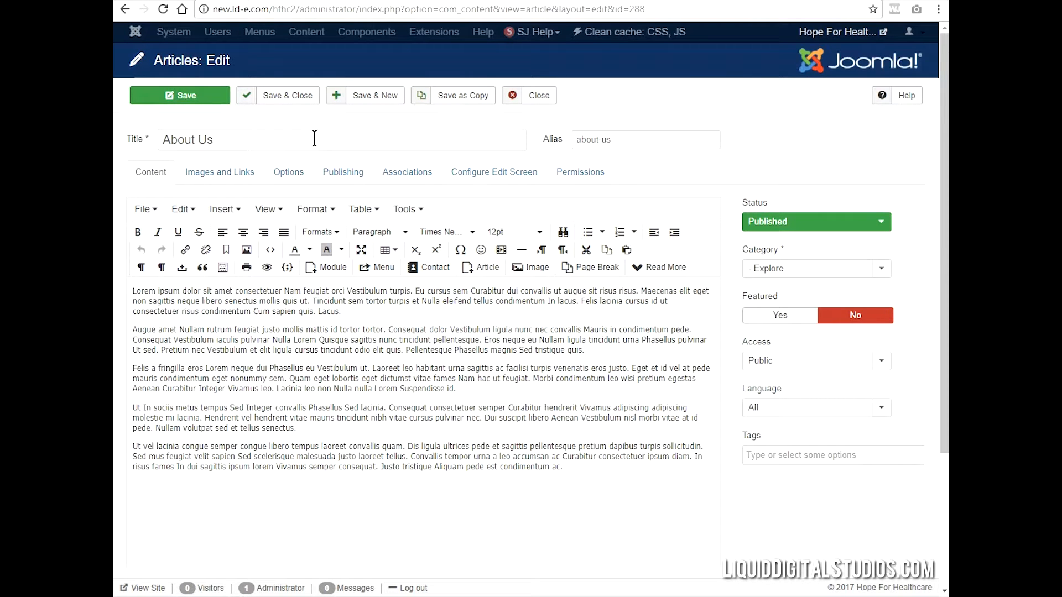
pyautogui.click(309, 104)
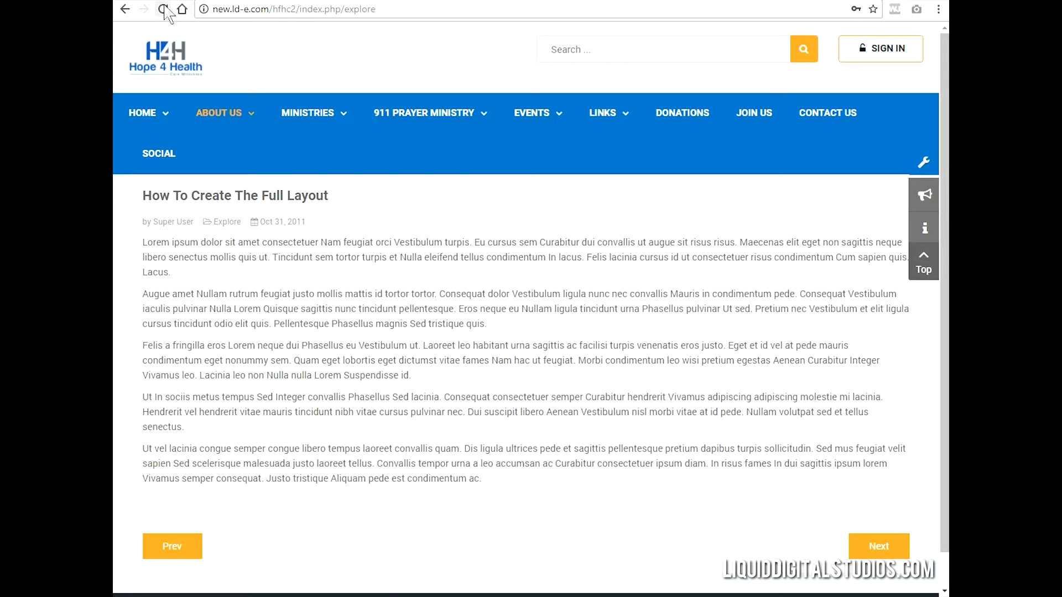
# - Reload the live website and revisit its About Us page to check the displayed article
pyautogui.click(164, 9)
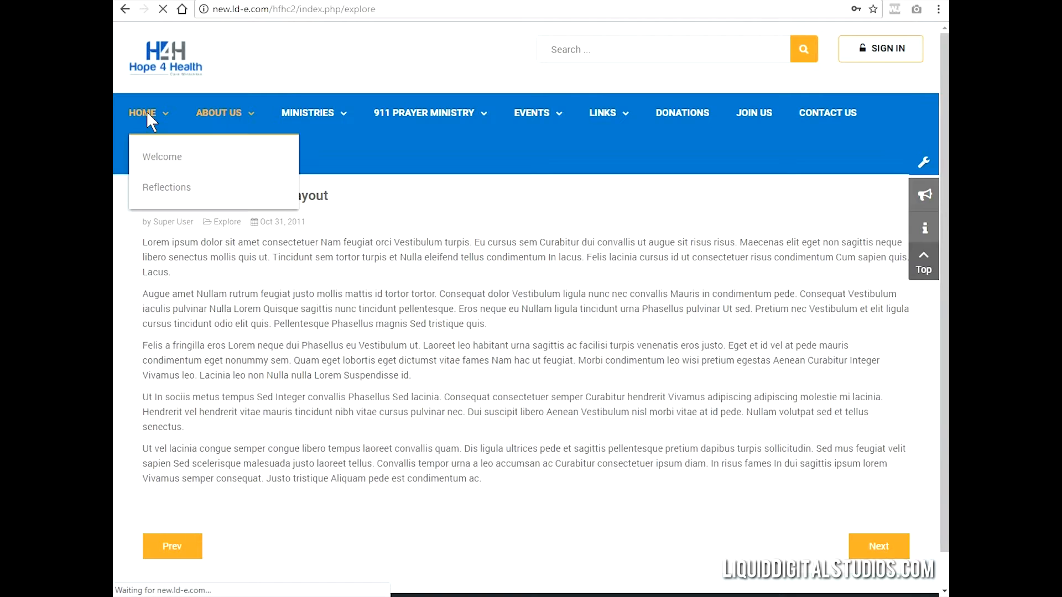
pyautogui.click(148, 113)
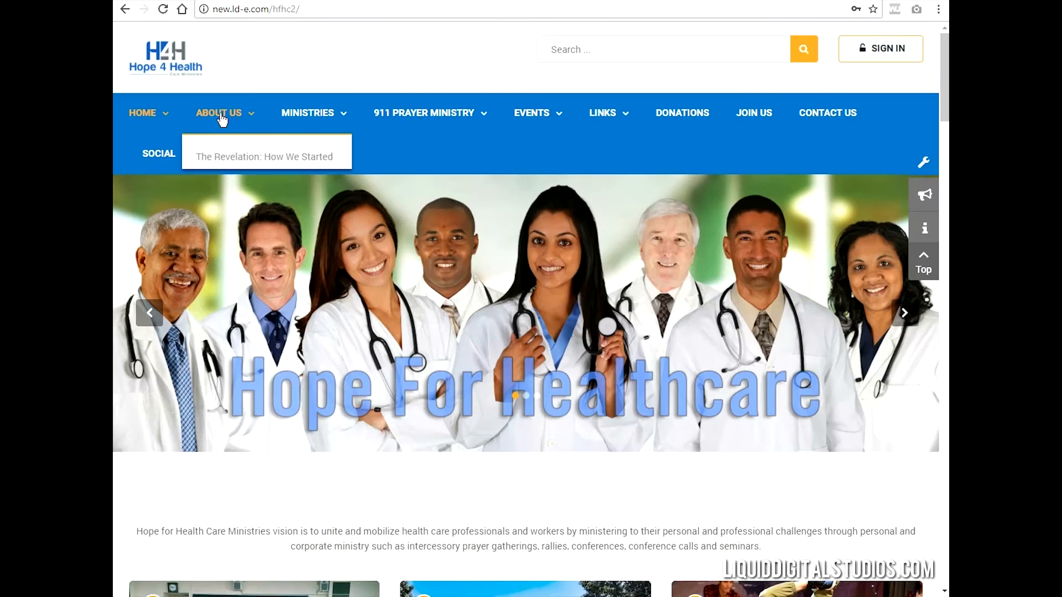
pyautogui.click(220, 112)
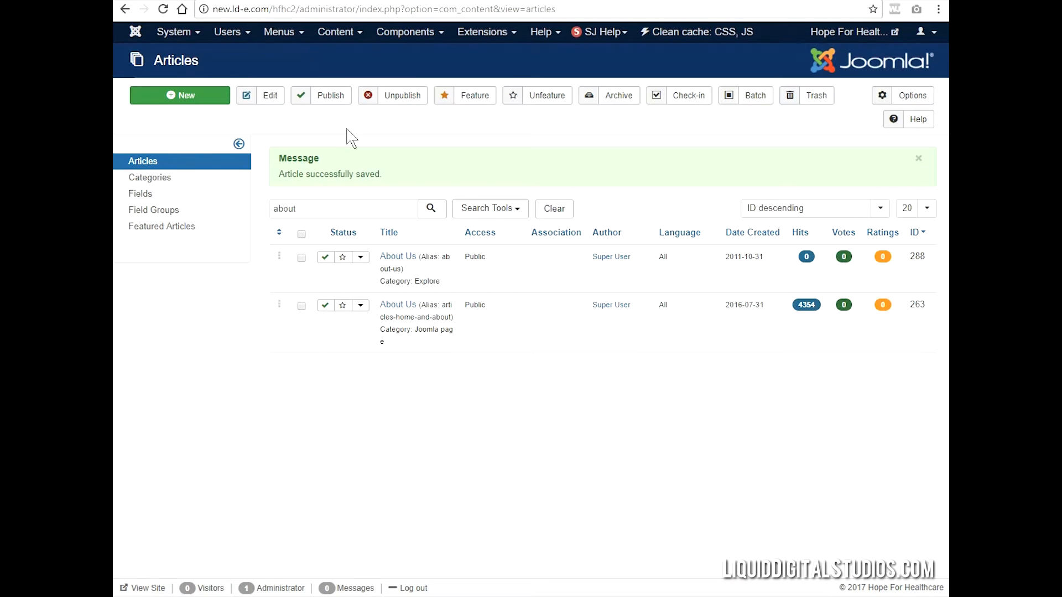
# - Open the About Us item of Main menu - English for editing and inspect the article it currently links to
pyautogui.click(281, 32)
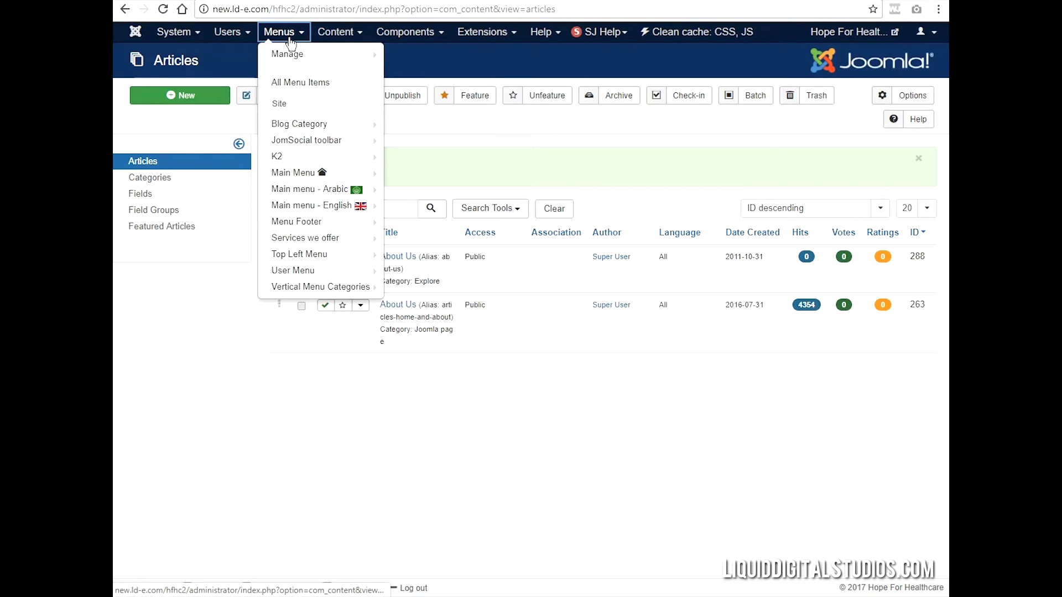
pyautogui.moveTo(317, 194)
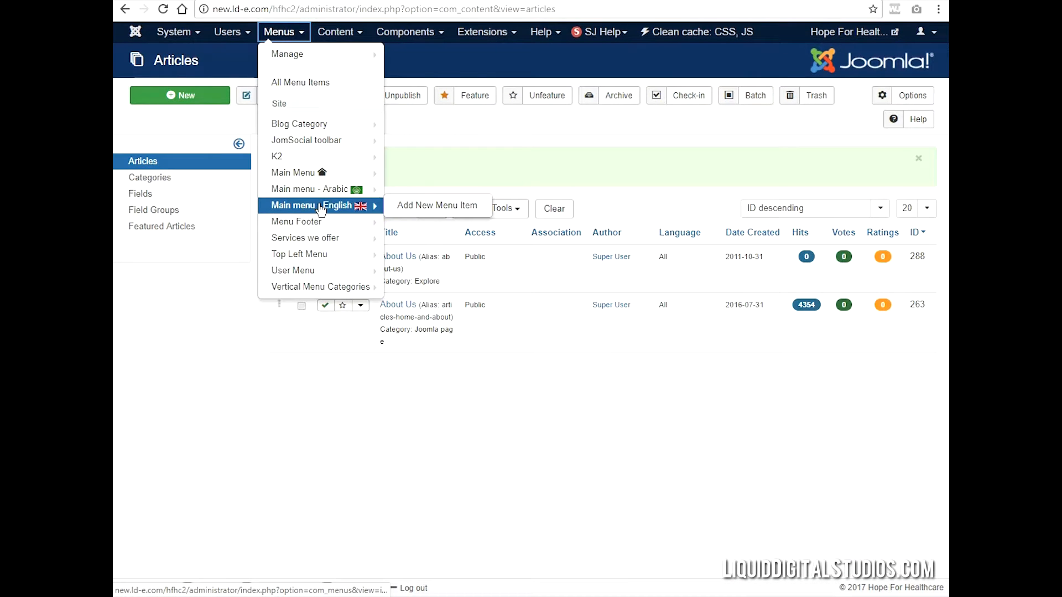
pyautogui.click(320, 207)
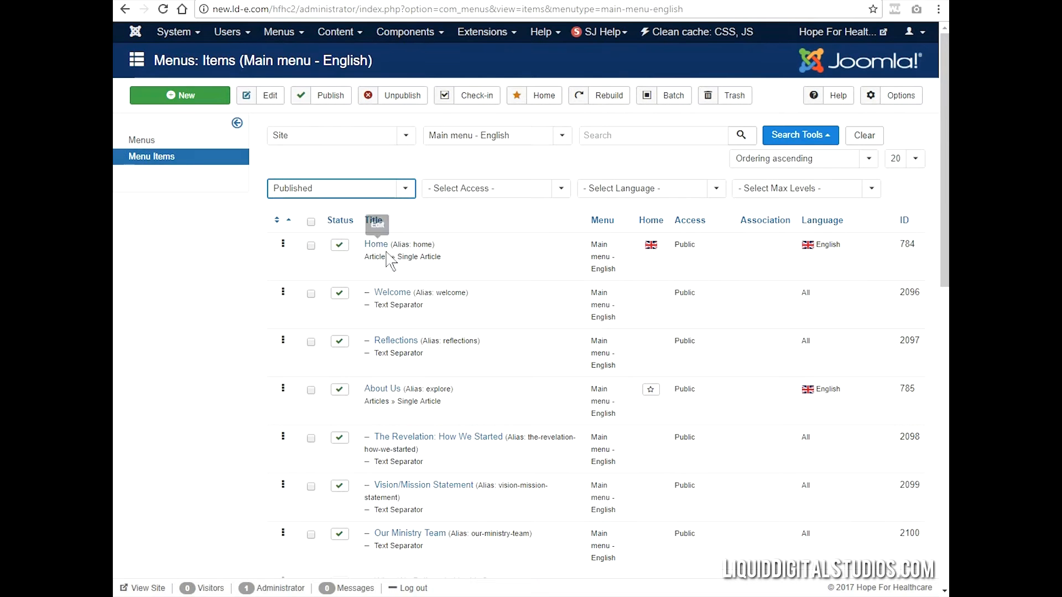
pyautogui.click(391, 389)
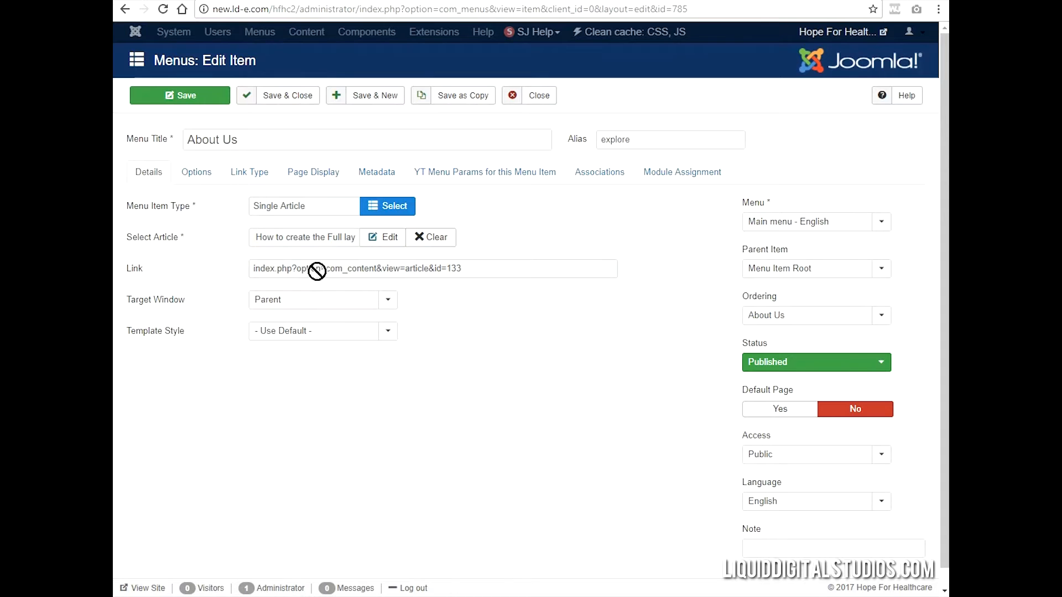
pyautogui.click(381, 245)
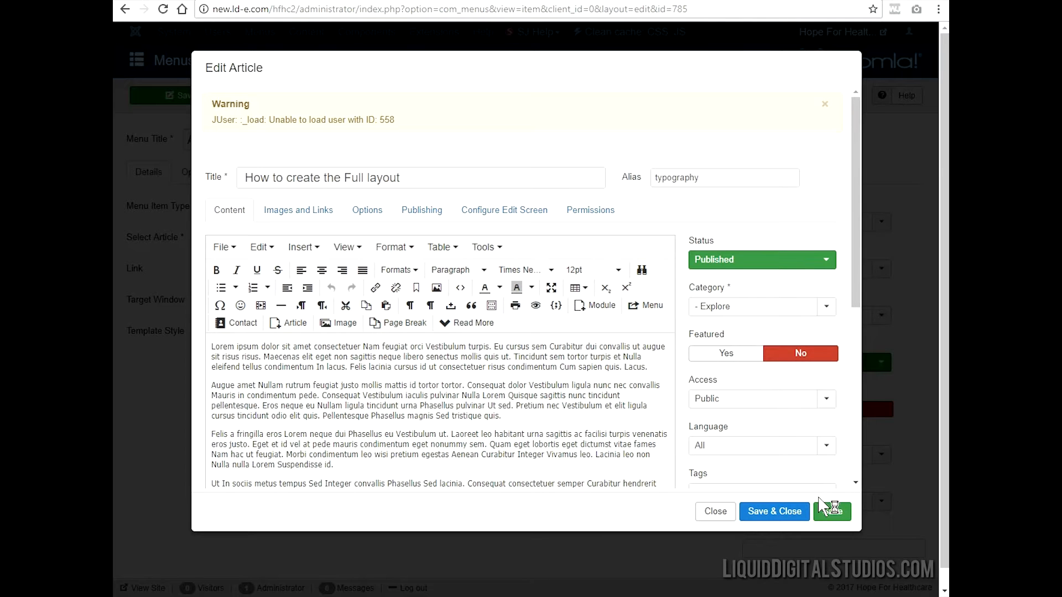
pyautogui.click(714, 512)
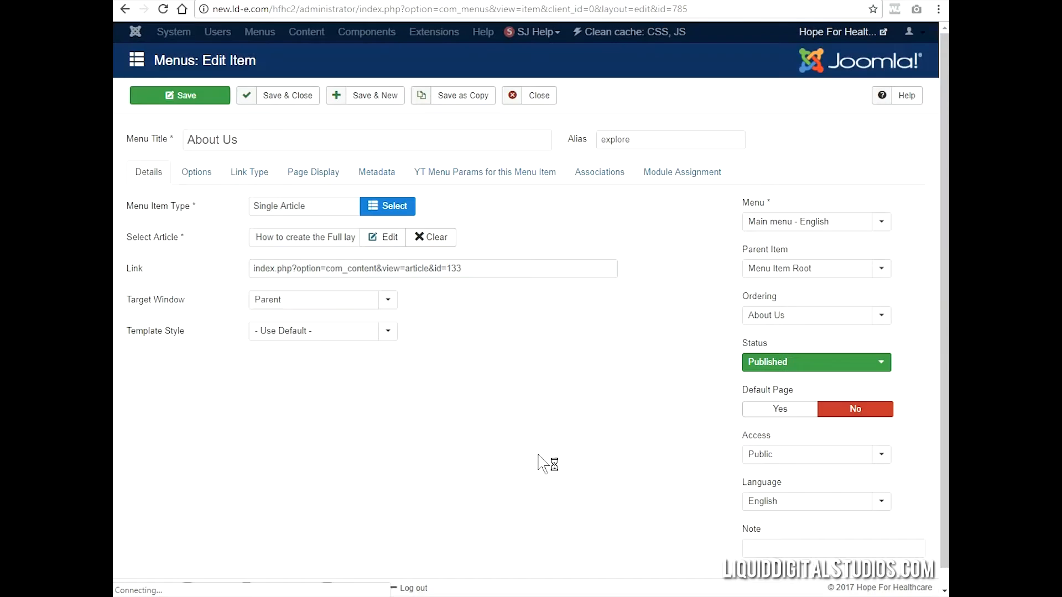
# - Clear the menu item's linked article and the article search filter, and select the About Us article from the Explore category
pyautogui.click(433, 243)
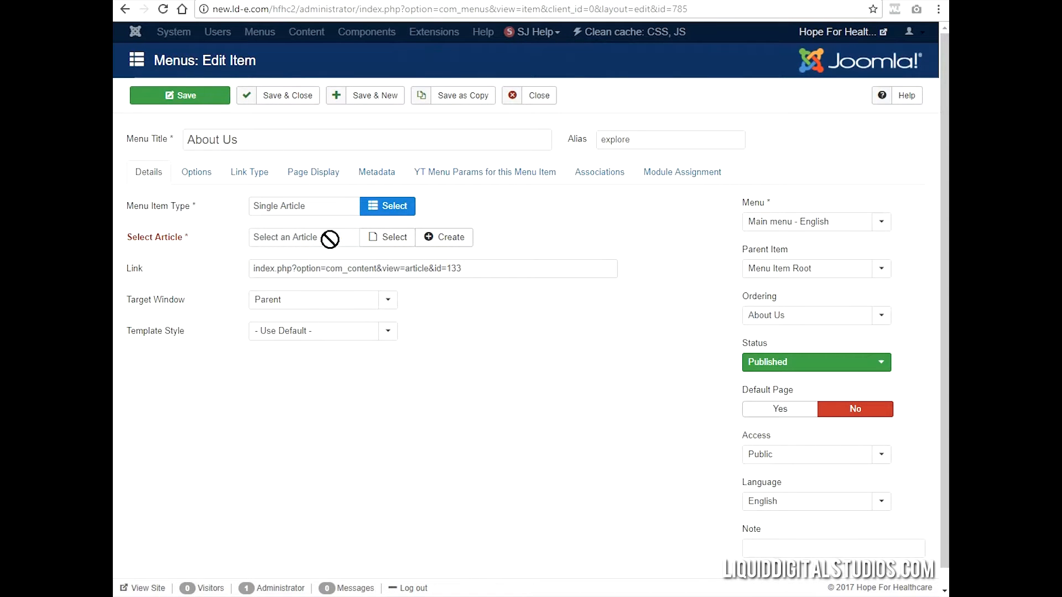
pyautogui.click(382, 237)
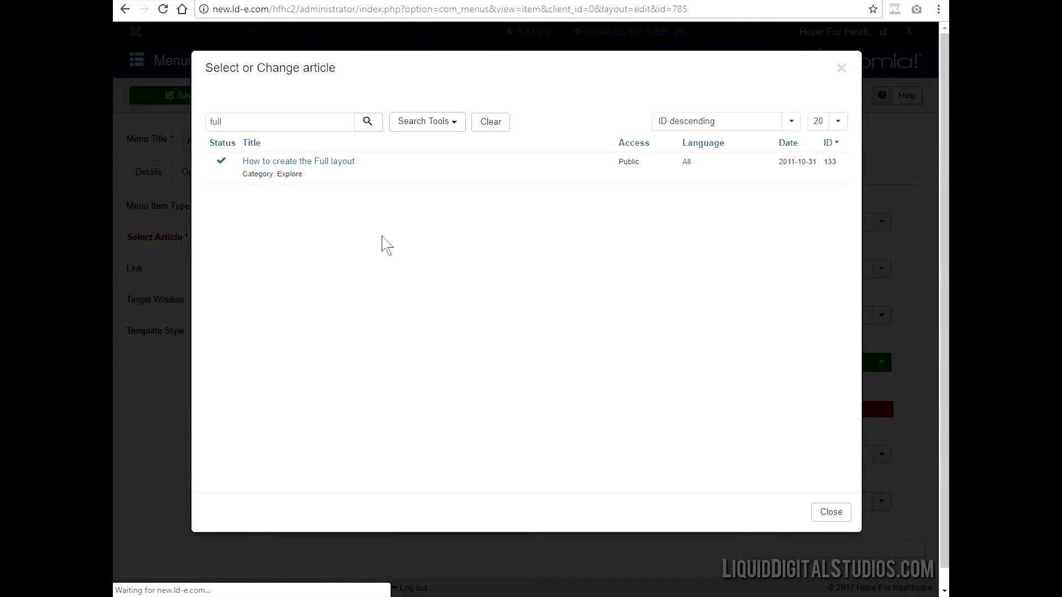
pyautogui.click(491, 122)
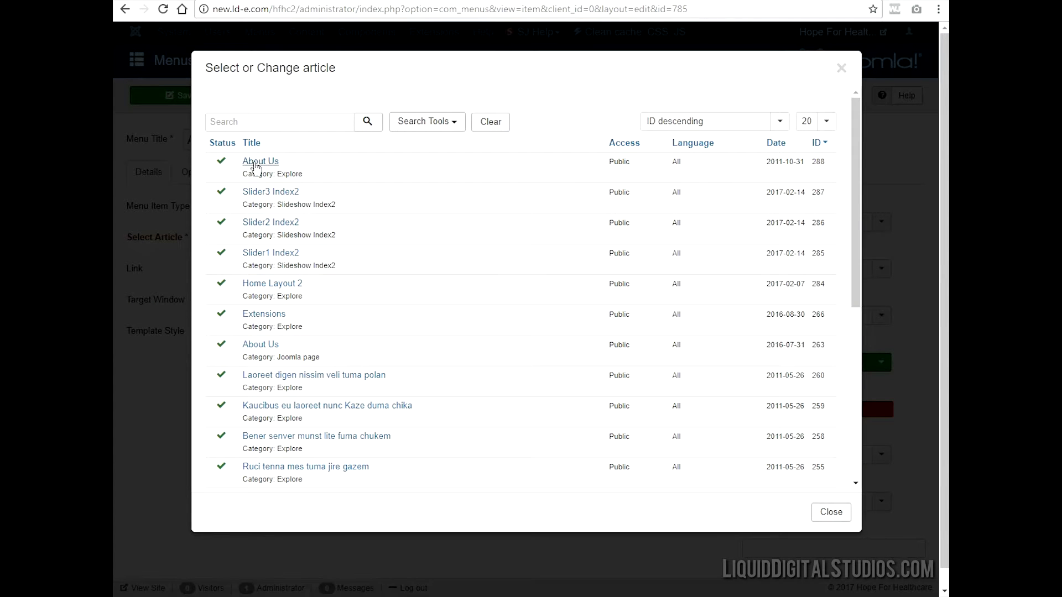
pyautogui.click(250, 162)
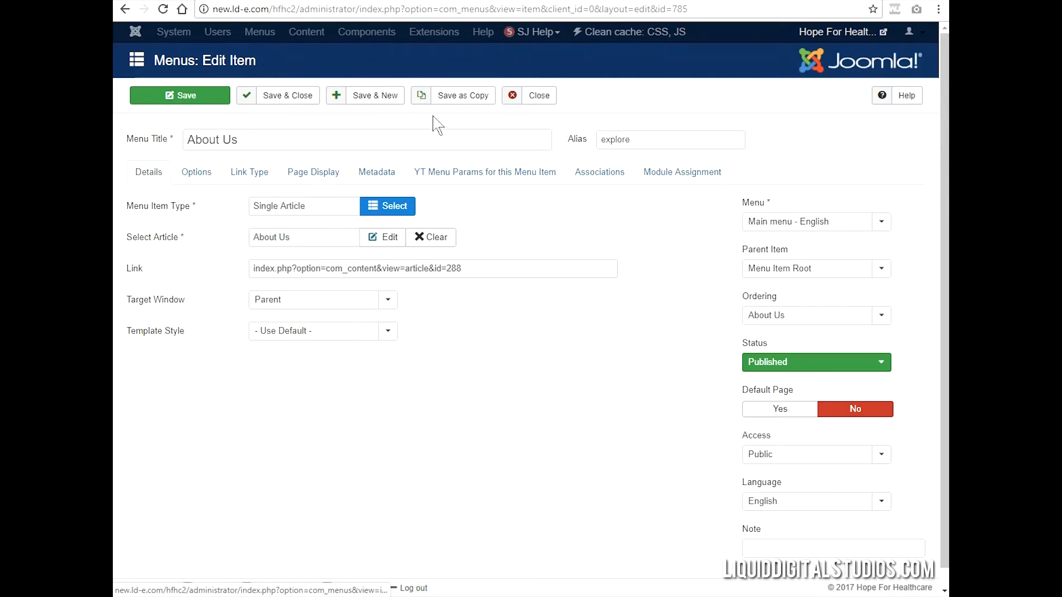
# - Close the About Us menu item and open the Explore category's About Us article to review its content in the editor
pyautogui.click(530, 98)
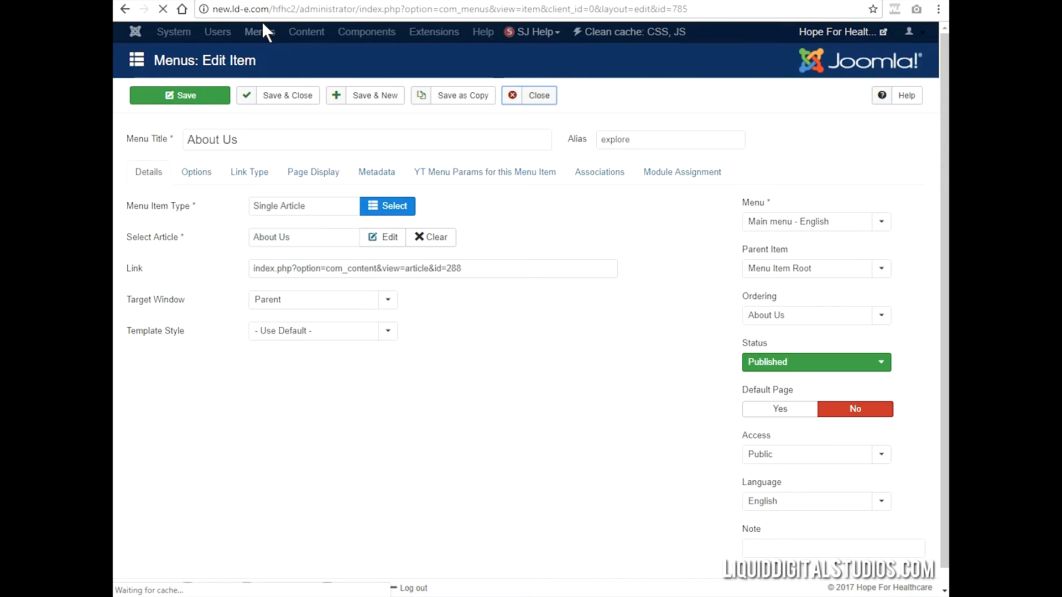
pyautogui.click(332, 33)
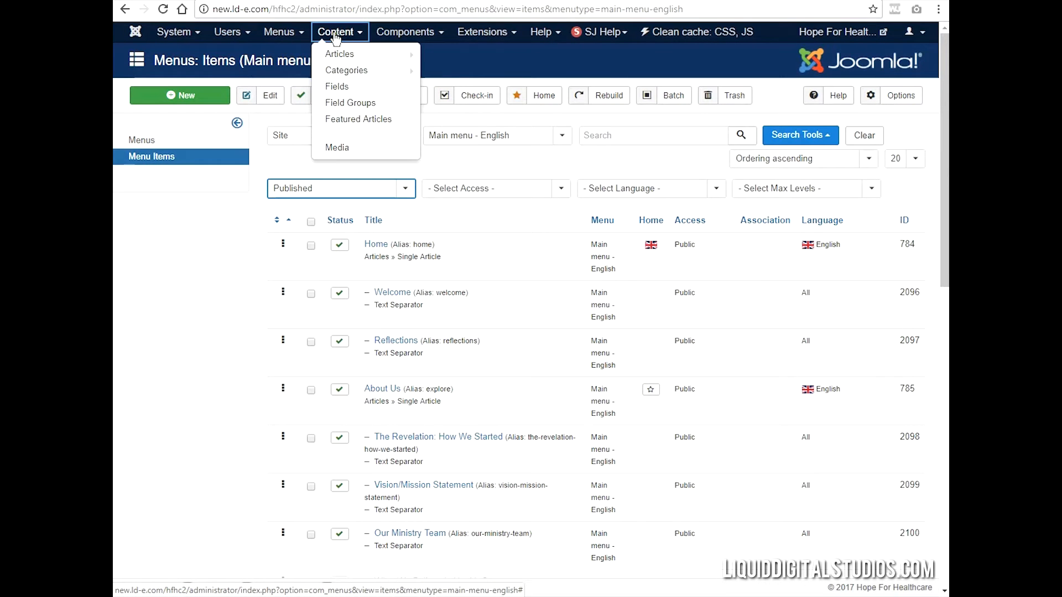
pyautogui.click(346, 56)
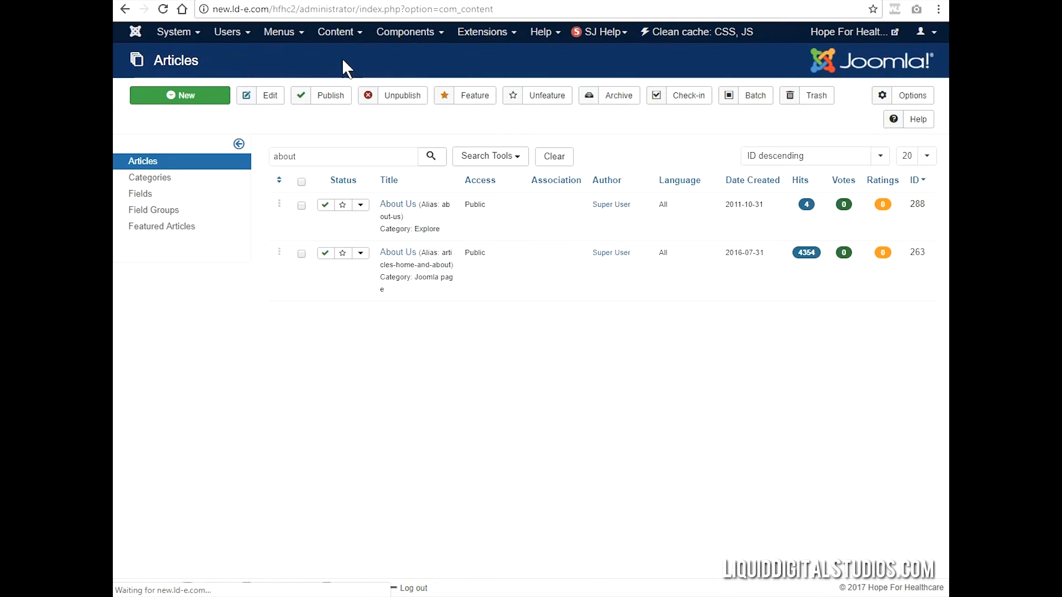
pyautogui.click(400, 208)
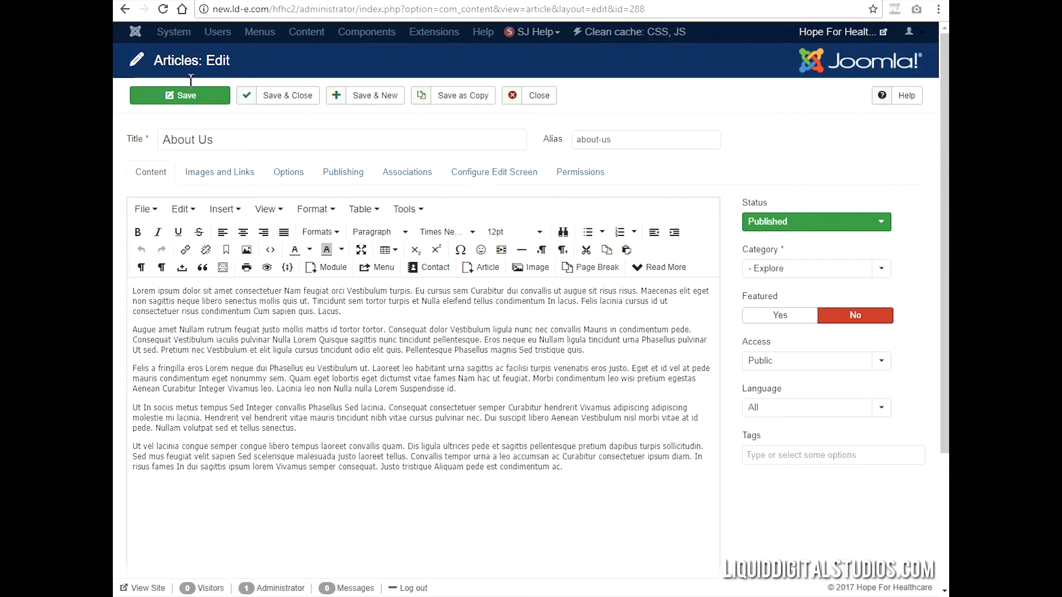
pyautogui.click(532, 95)
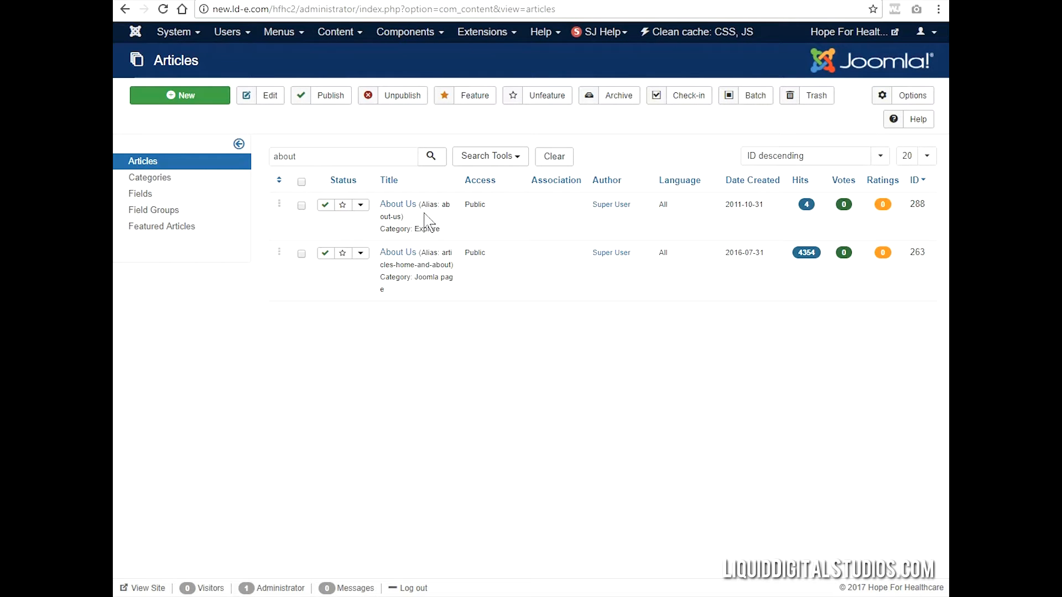
pyautogui.click(403, 209)
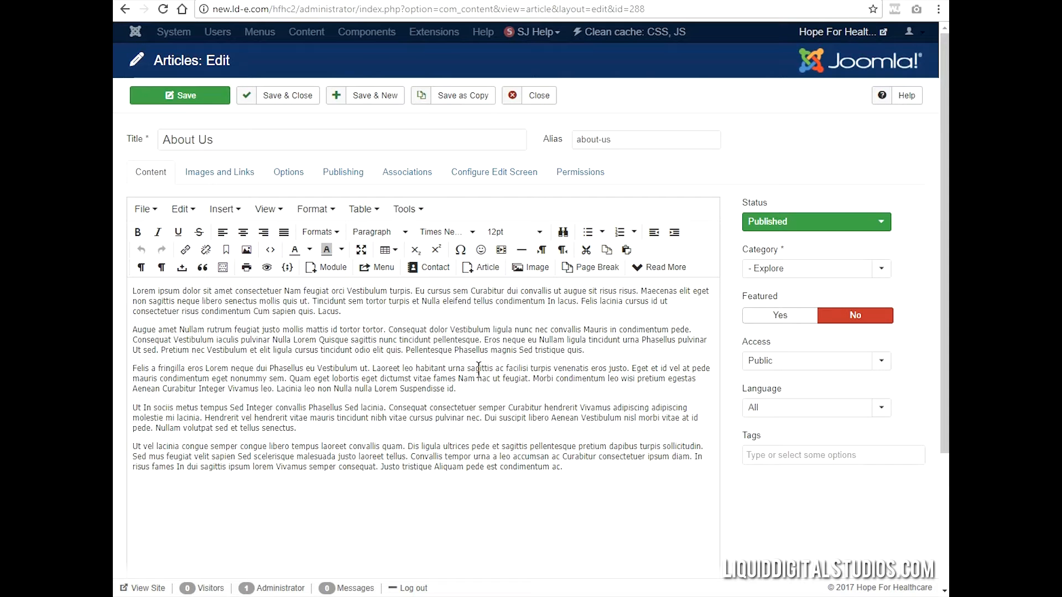
pyautogui.scroll(-3, 474, 358)
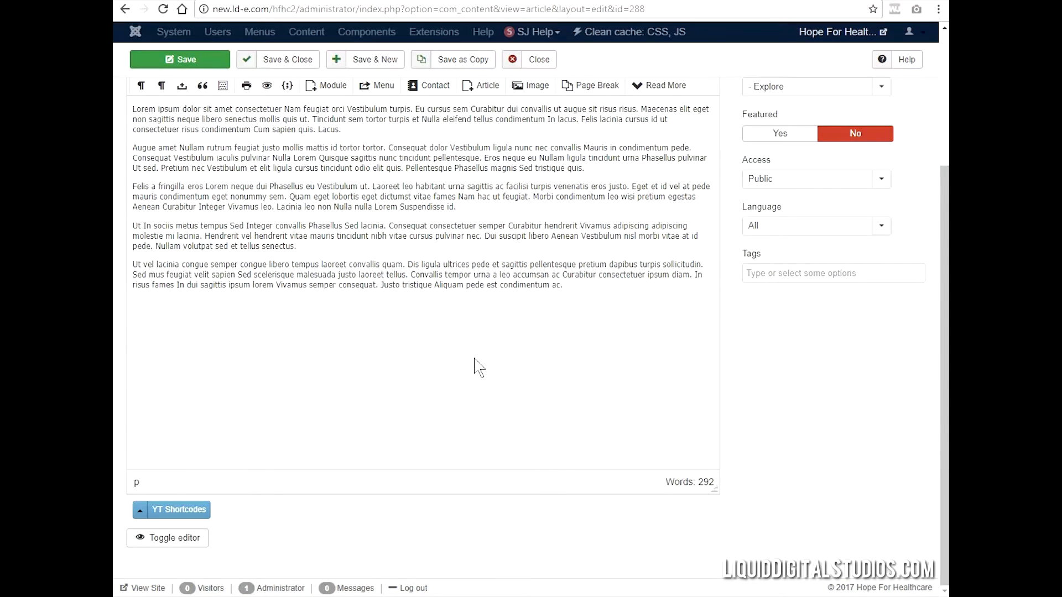
pyautogui.scroll(3, 473, 366)
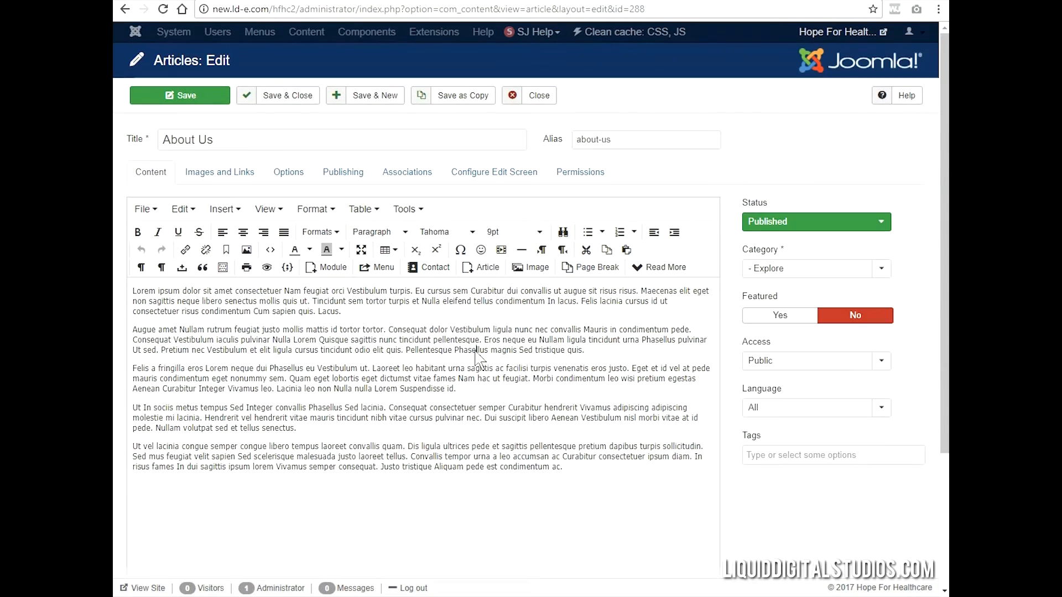
pyautogui.click(524, 270)
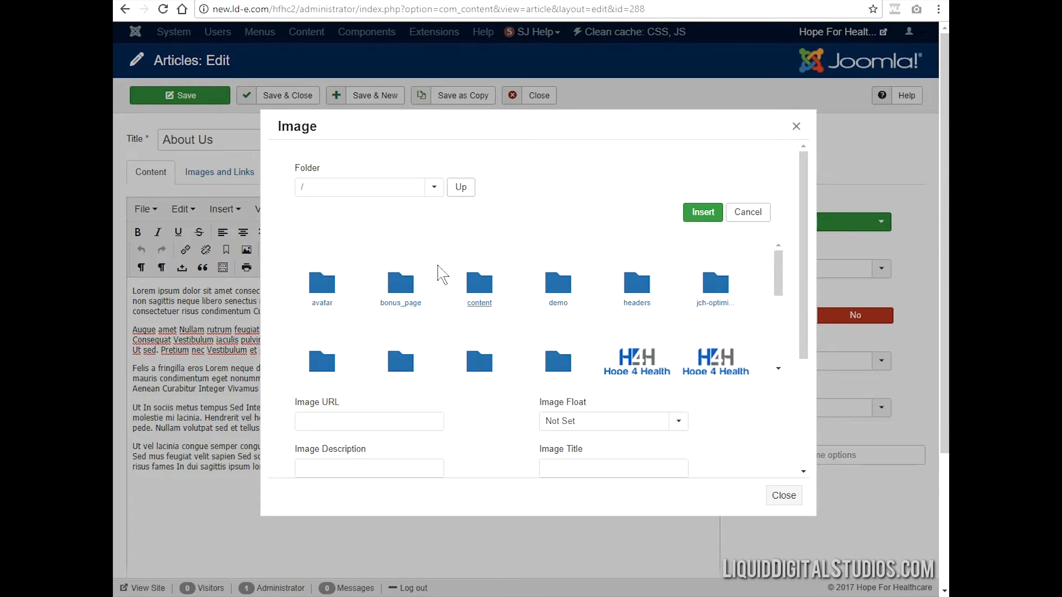
pyautogui.click(636, 279)
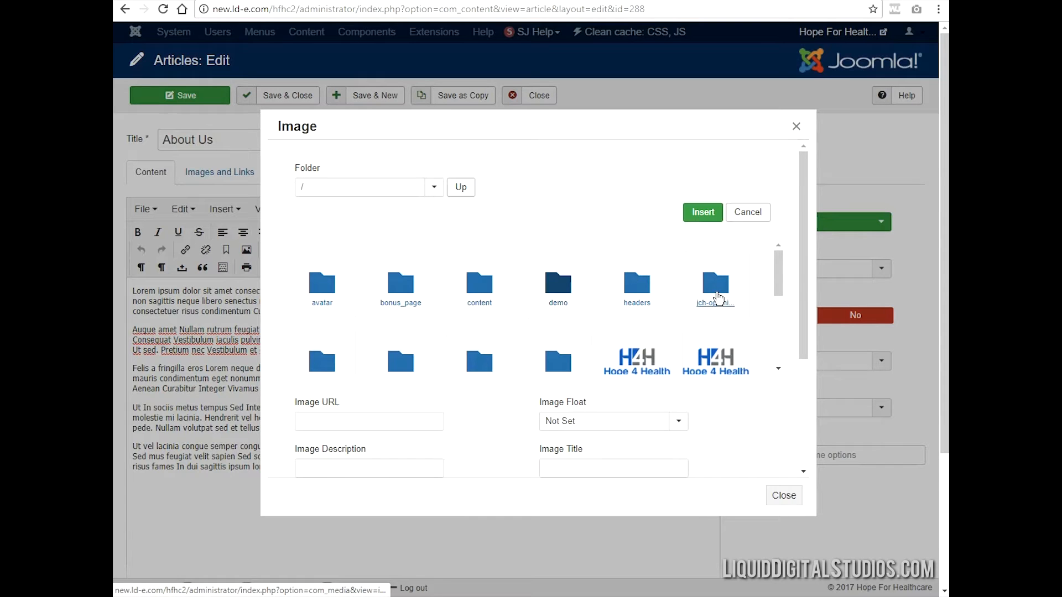
pyautogui.moveTo(777, 288); pyautogui.dragTo(797, 263)
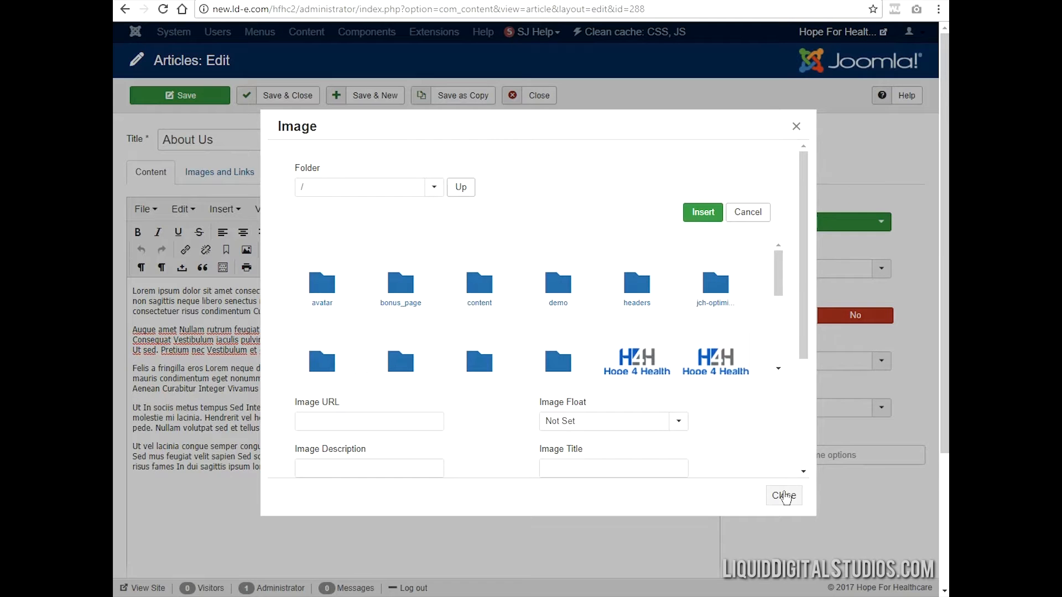
pyautogui.click(784, 496)
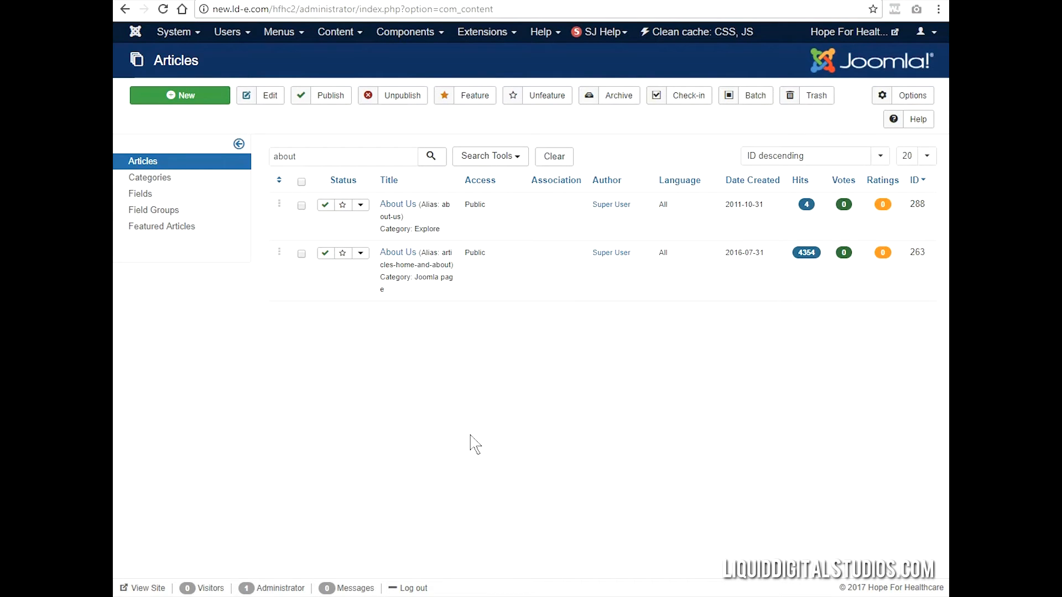
# - Open the Explore category's About Us article and insert image-about.png from the root image folder below the second paragraph
pyautogui.click(400, 207)
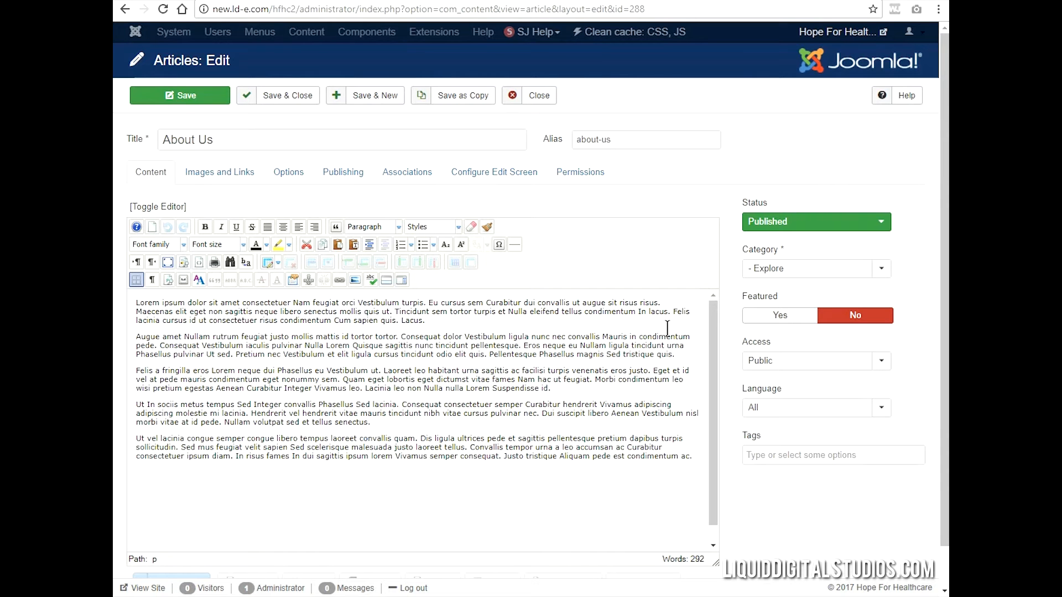
pyautogui.scroll(-1, 578, 372)
pyautogui.scroll(-1, 783, 442)
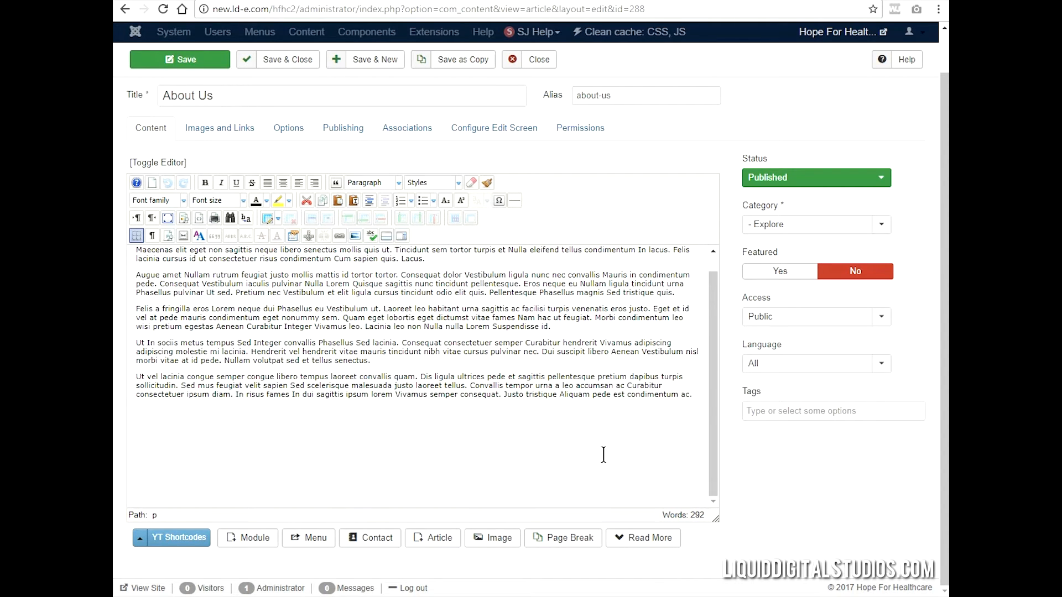
pyautogui.click(499, 539)
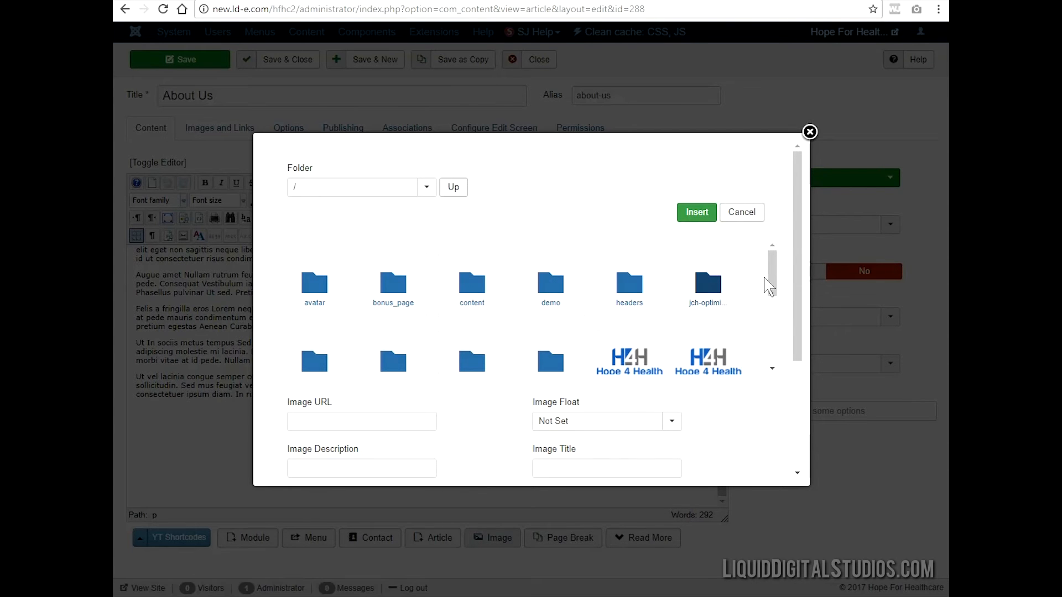
pyautogui.moveTo(774, 284); pyautogui.dragTo(773, 303)
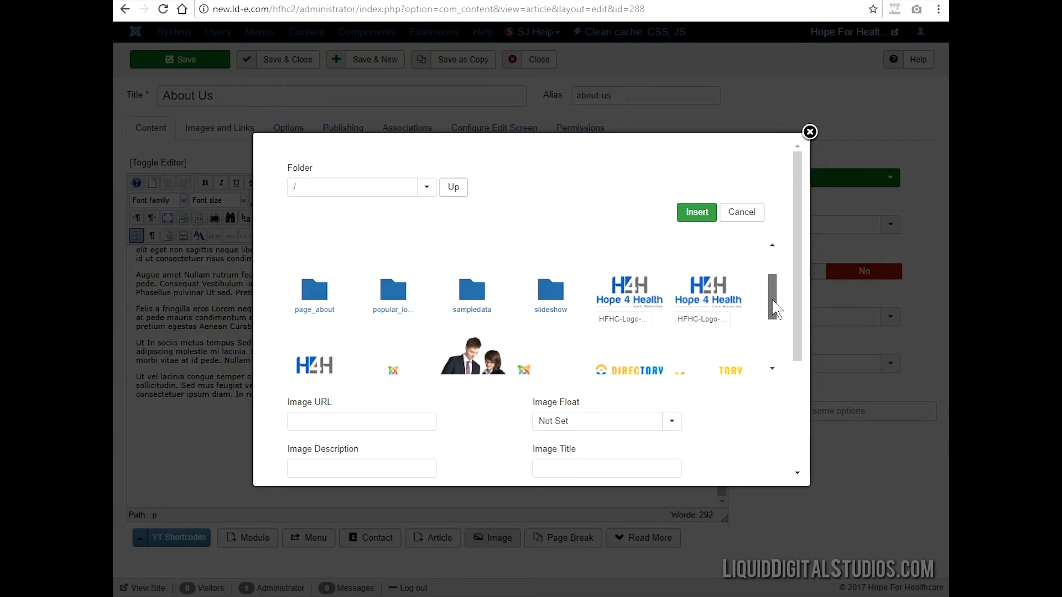
pyautogui.click(477, 360)
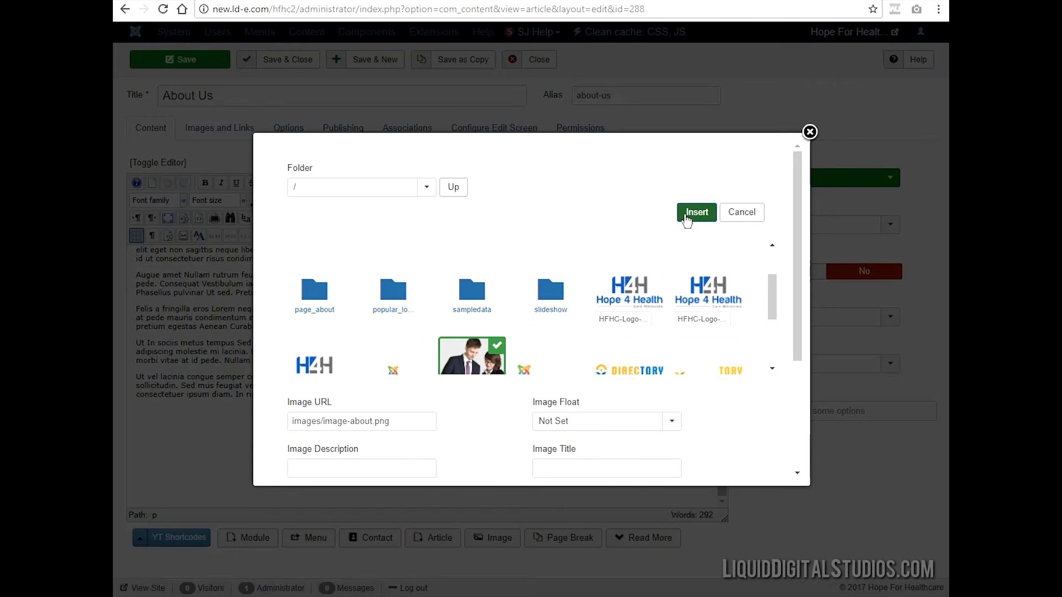
pyautogui.click(692, 214)
pyautogui.scroll(3, 563, 364)
pyautogui.scroll(-5, 533, 372)
pyautogui.scroll(5, 533, 372)
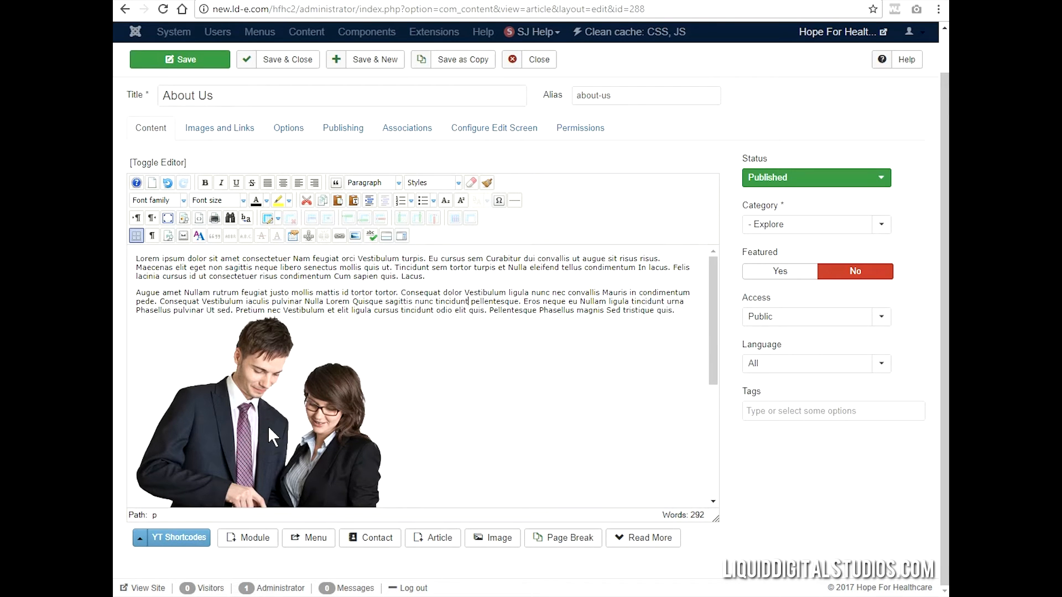
pyautogui.scroll(-4, 350, 423)
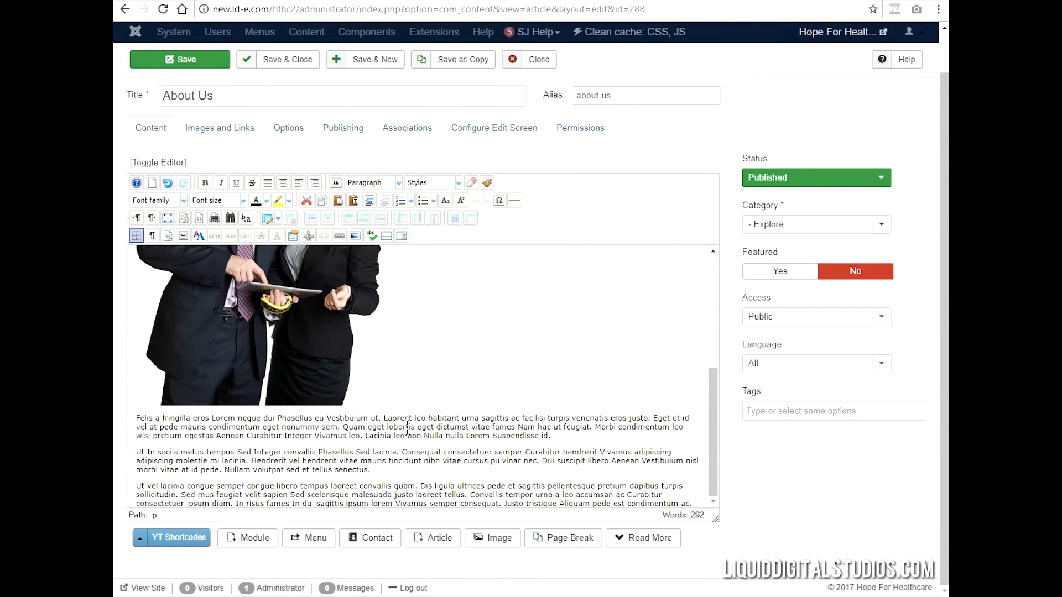
# - Shrink the inserted image to about 202 x 263 pixels and move it up into the second paragraph, after its first line
pyautogui.moveTo(408, 427); pyautogui.dragTo(337, 390)
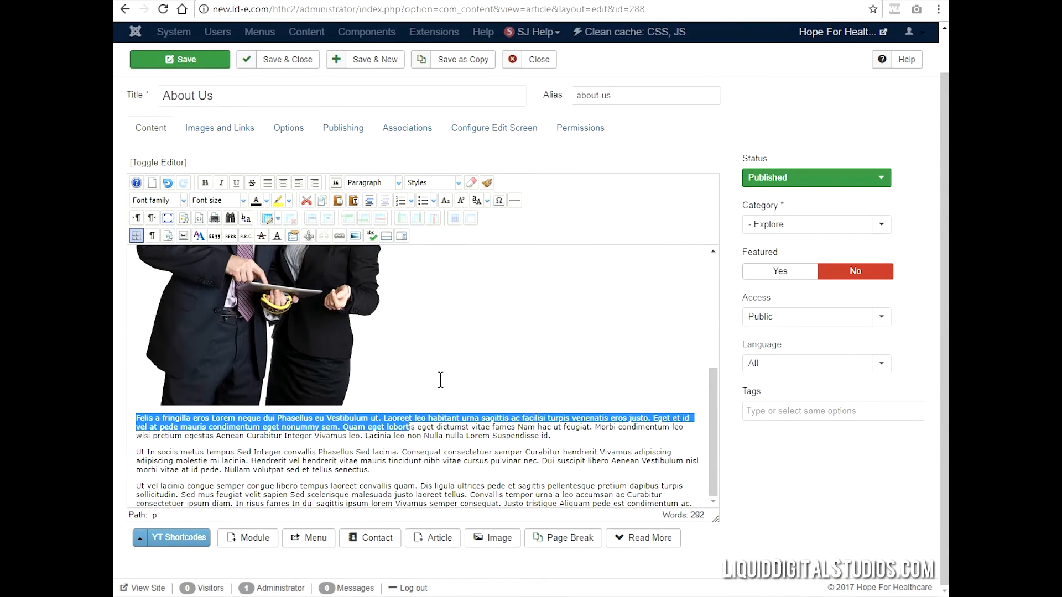
pyautogui.scroll(5, 439, 380)
pyautogui.click(354, 338)
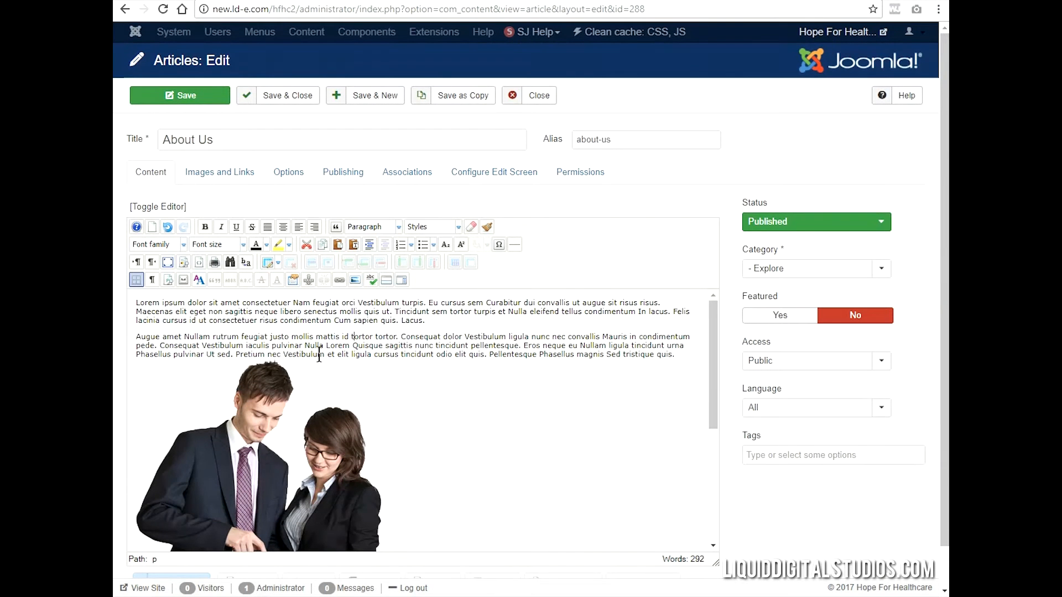
pyautogui.click(261, 387)
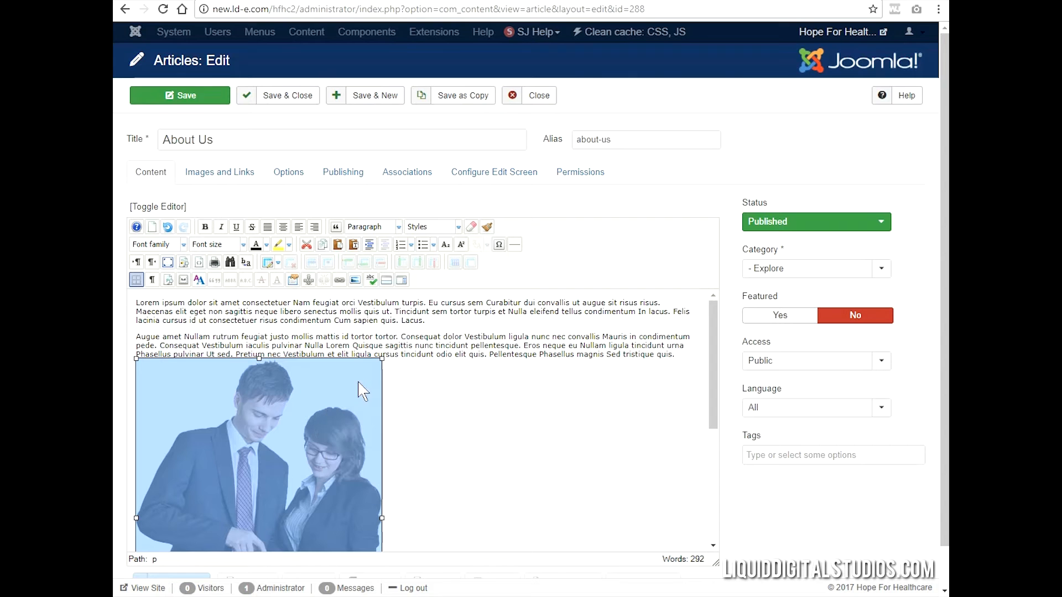
pyautogui.moveTo(329, 373); pyautogui.dragTo(250, 500)
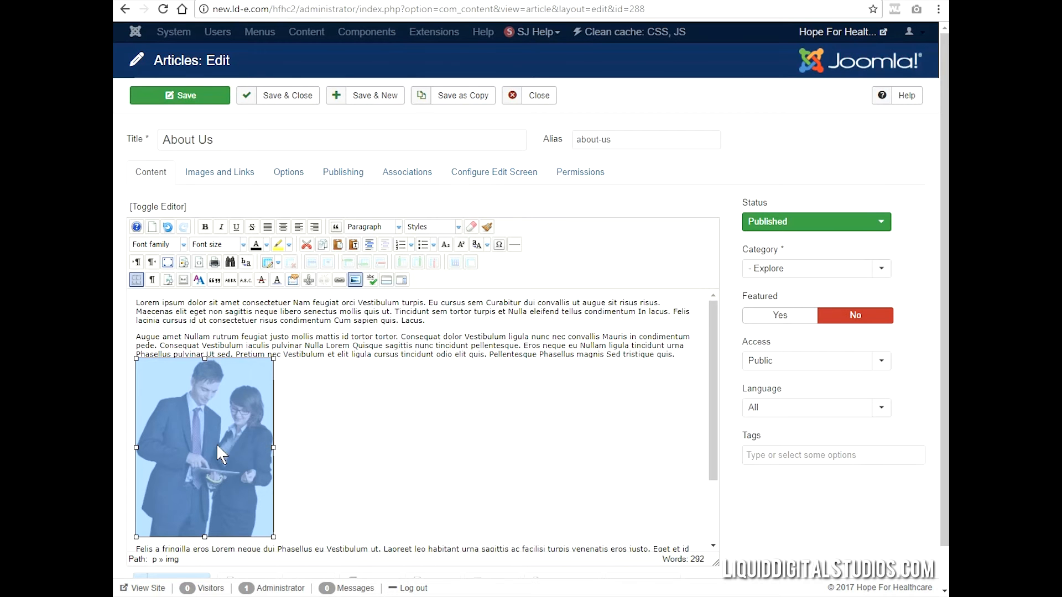
pyautogui.moveTo(201, 446); pyautogui.dragTo(698, 335)
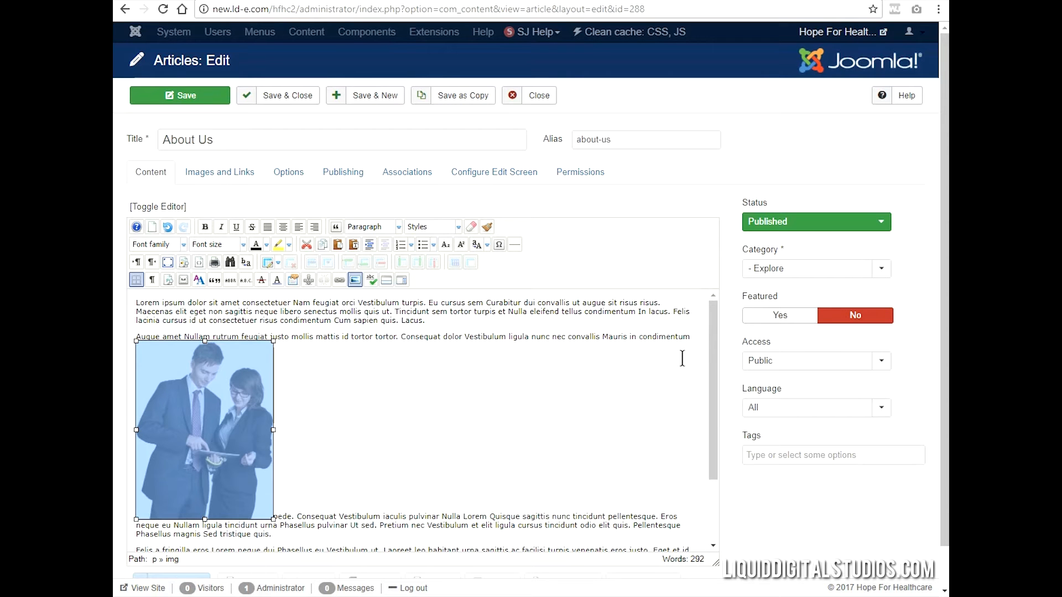
# - Set the image's alignment to Right with an equal margin of 8 and update it without alternate text
pyautogui.click(354, 281)
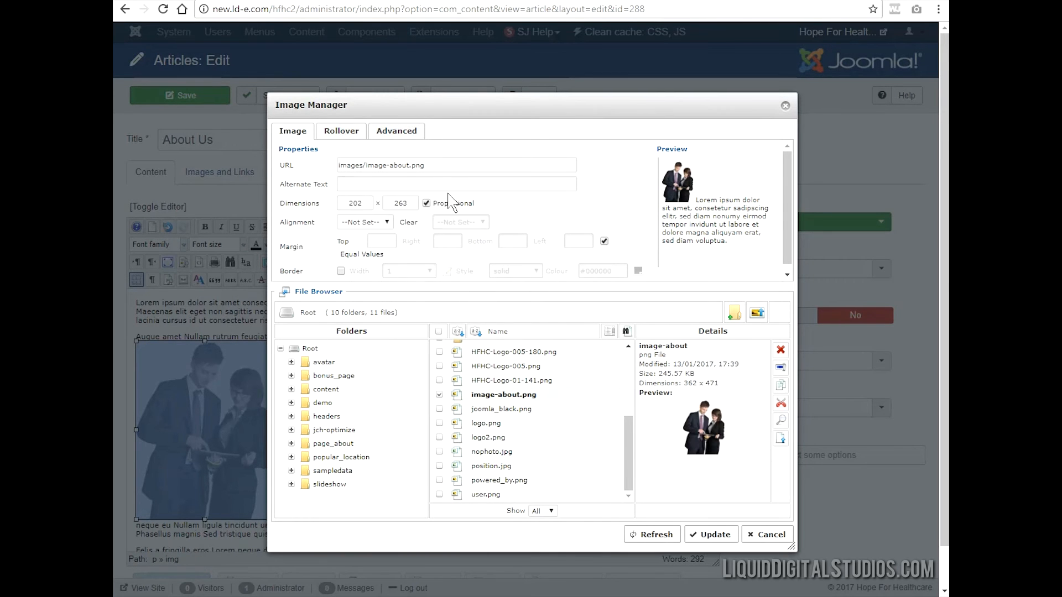
pyautogui.click(388, 223)
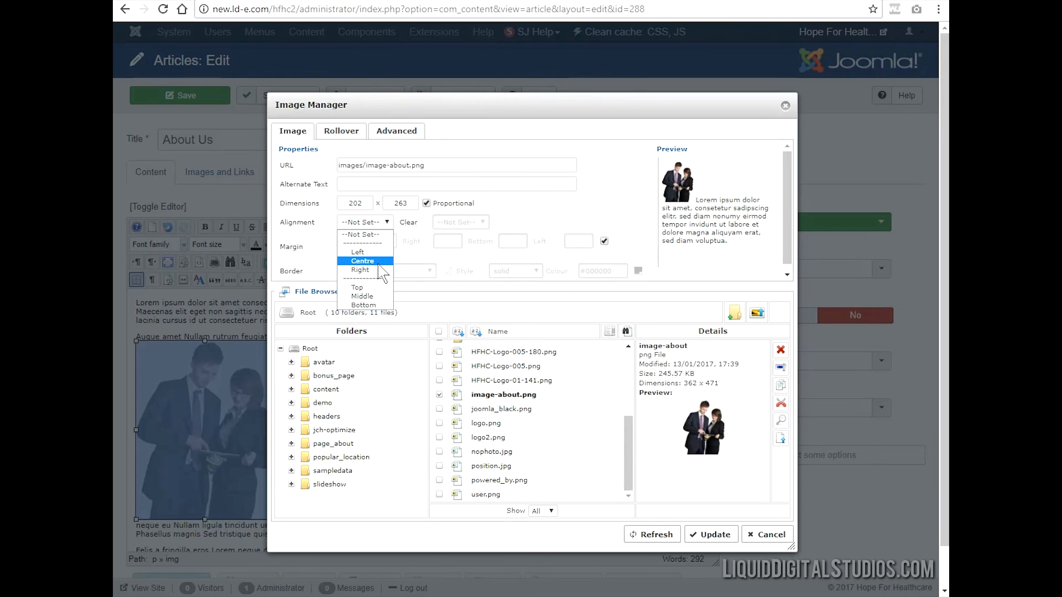
pyautogui.click(361, 270)
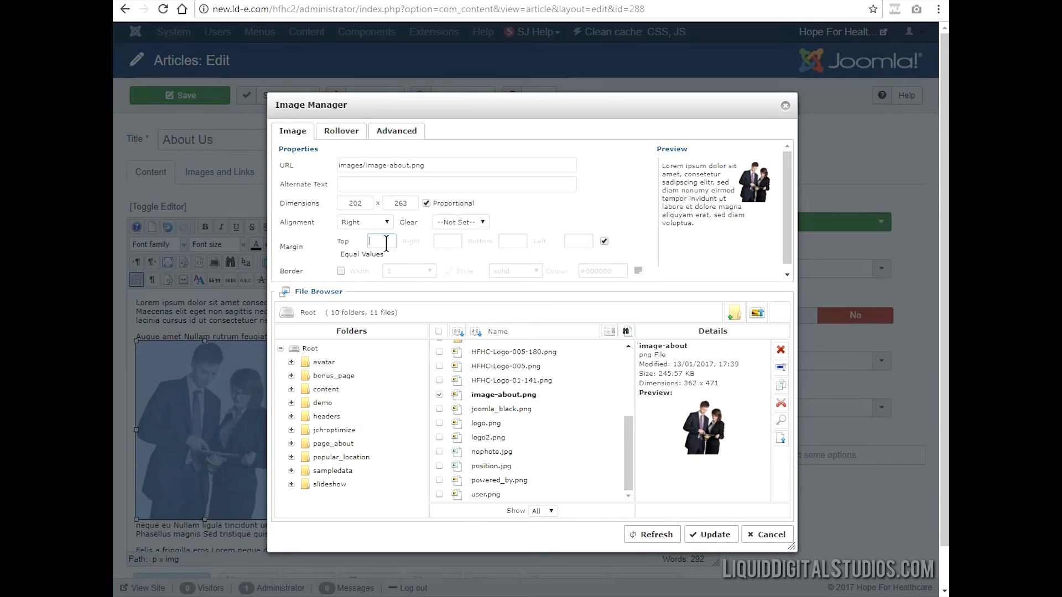
pyautogui.write('8')
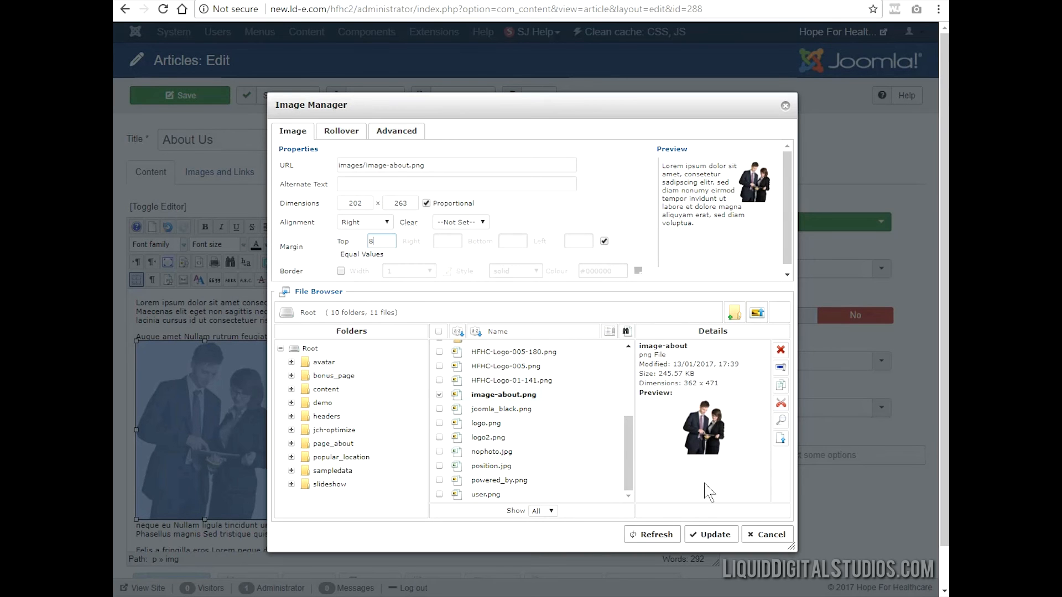
pyautogui.click(722, 532)
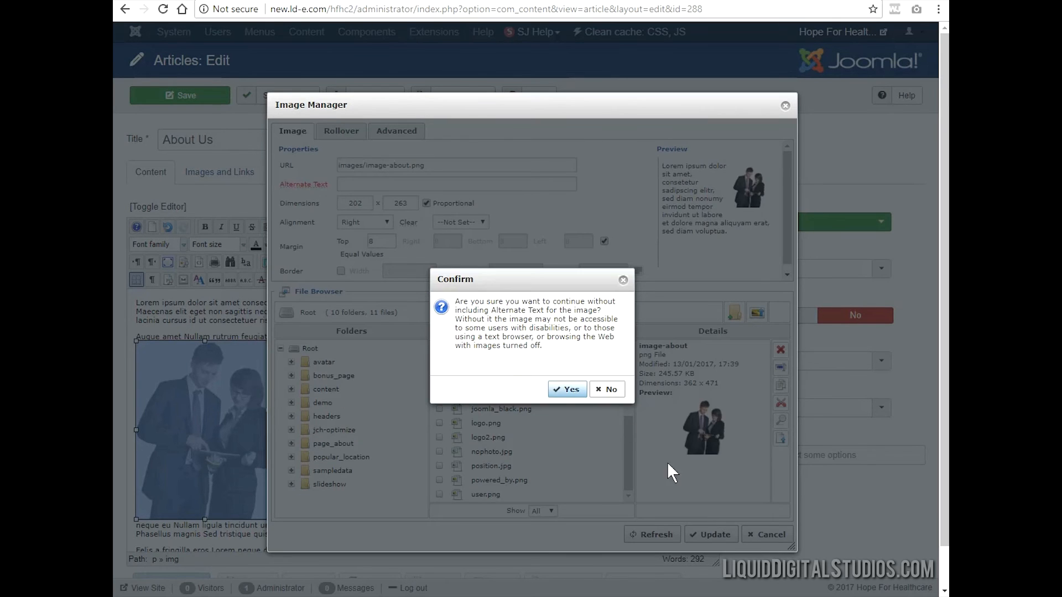
pyautogui.click(568, 390)
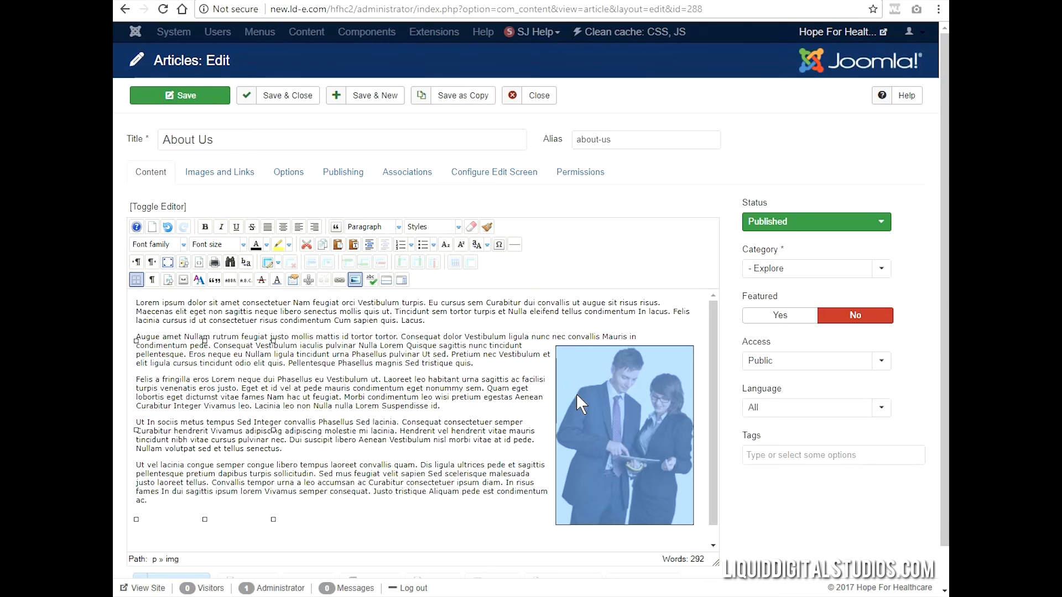
pyautogui.click(501, 367)
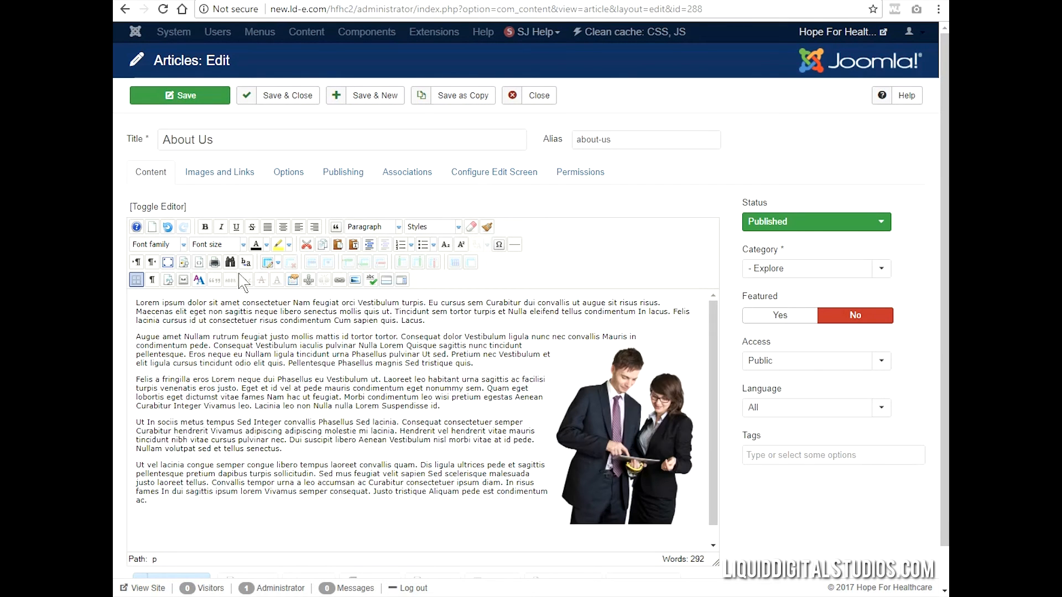
# - Save the article and reload the live website's About Us page to check the image and text layout
pyautogui.click(209, 97)
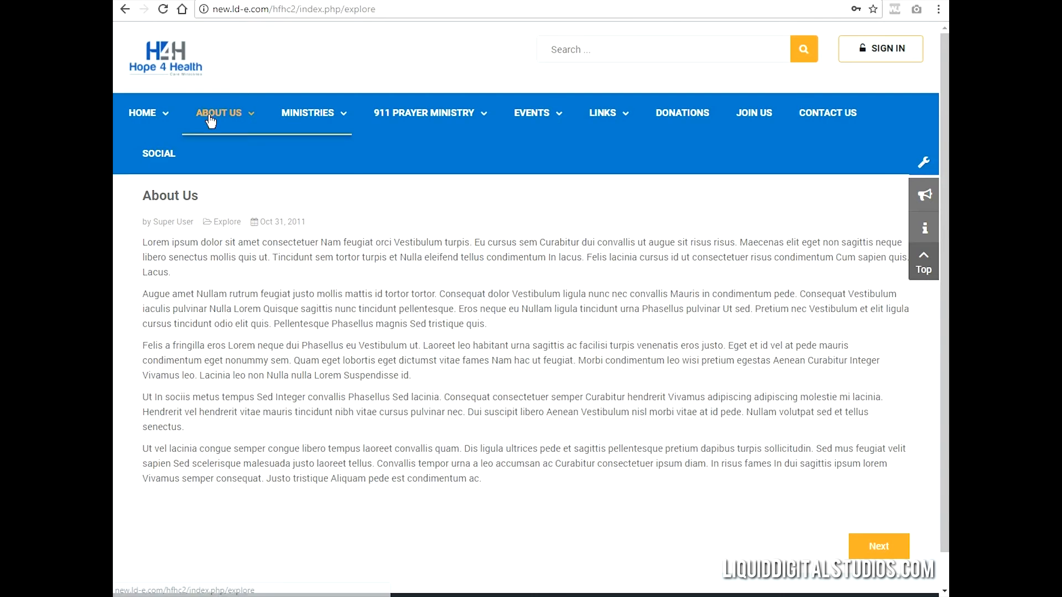
pyautogui.click(163, 9)
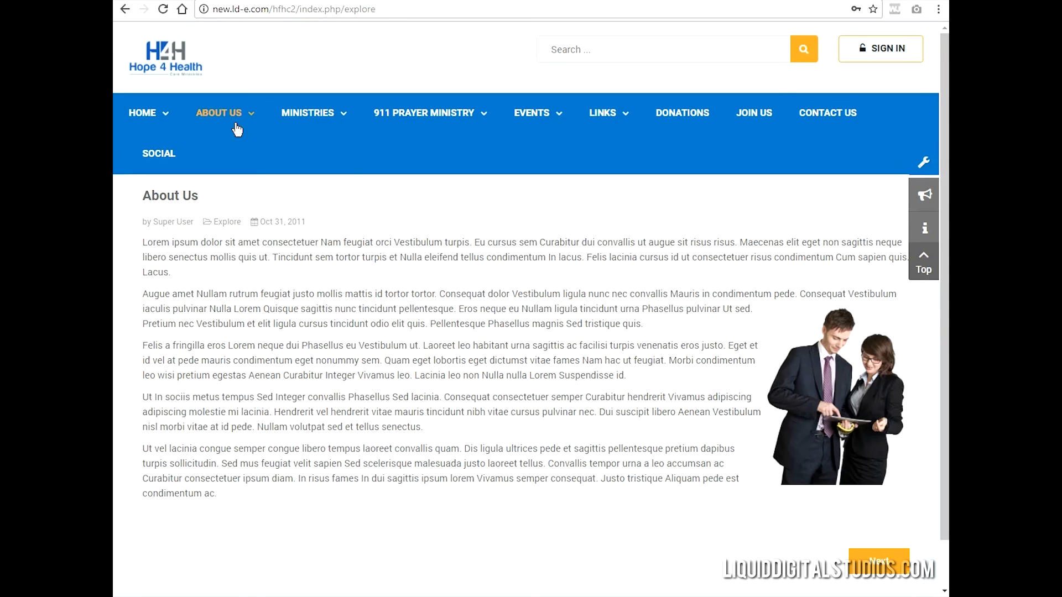
pyautogui.moveTo(231, 115)
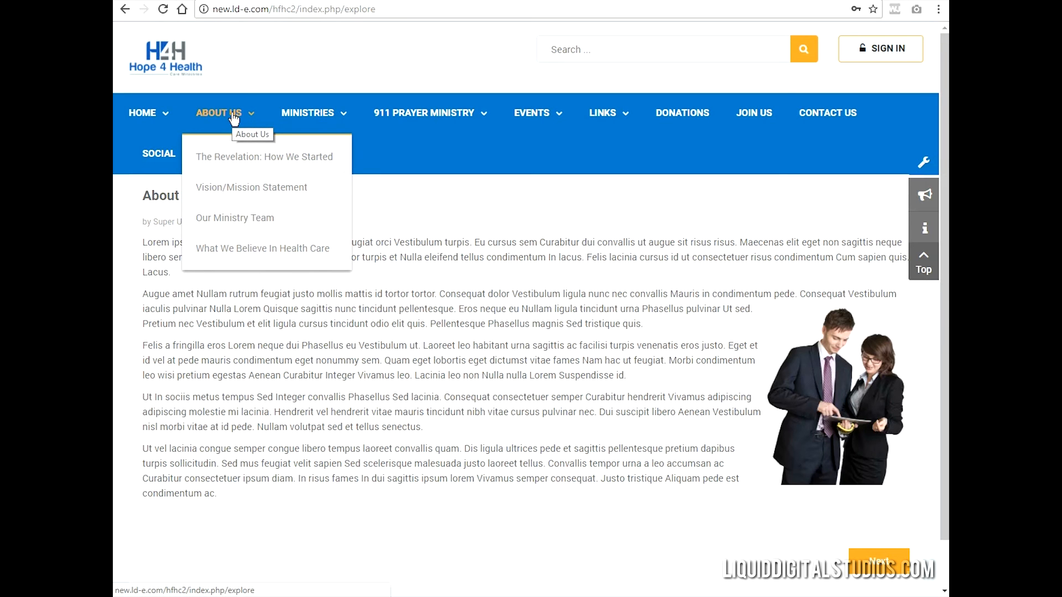